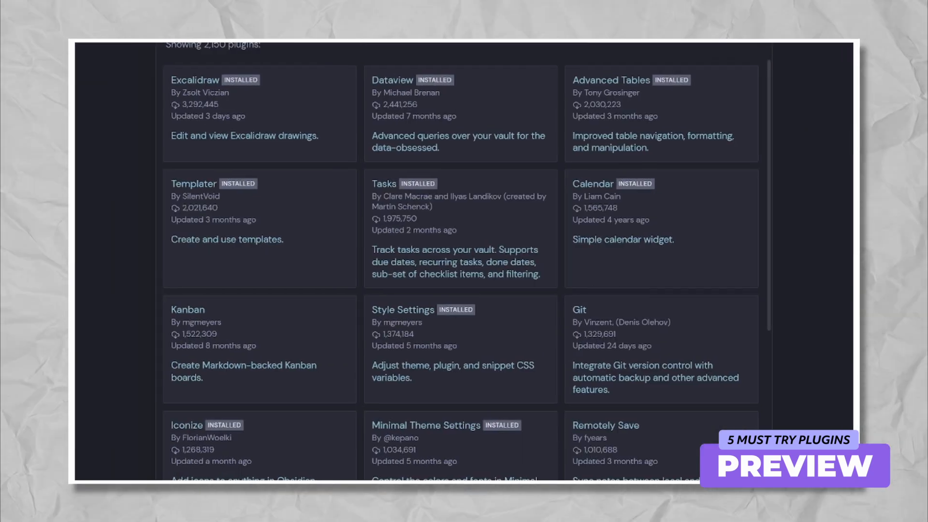
pyautogui.moveTo(768, 195); pyautogui.dragTo(769, 454)
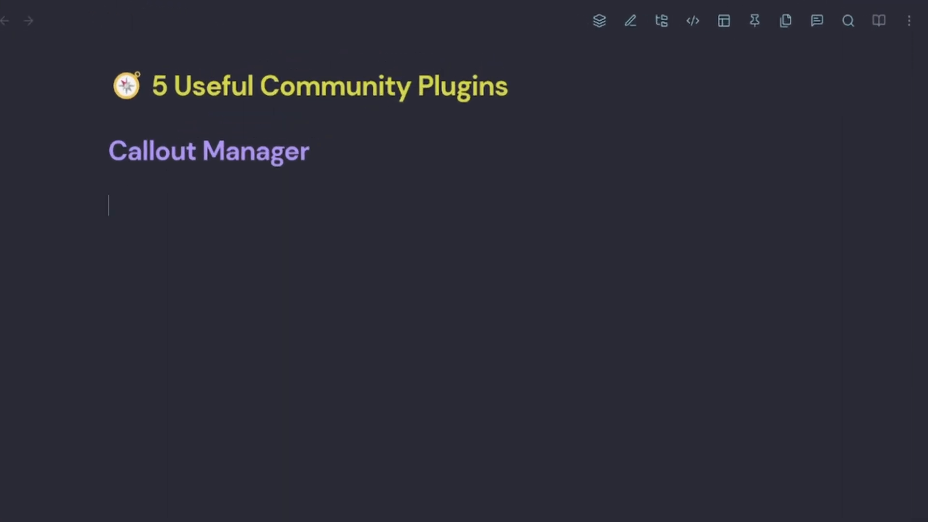
# Insert the Templater quote snippet template under the Callout Manager heading.
pyautogui.write('/')
pyautogui.press('Down')
pyautogui.press('Down')
pyautogui.press('Down')
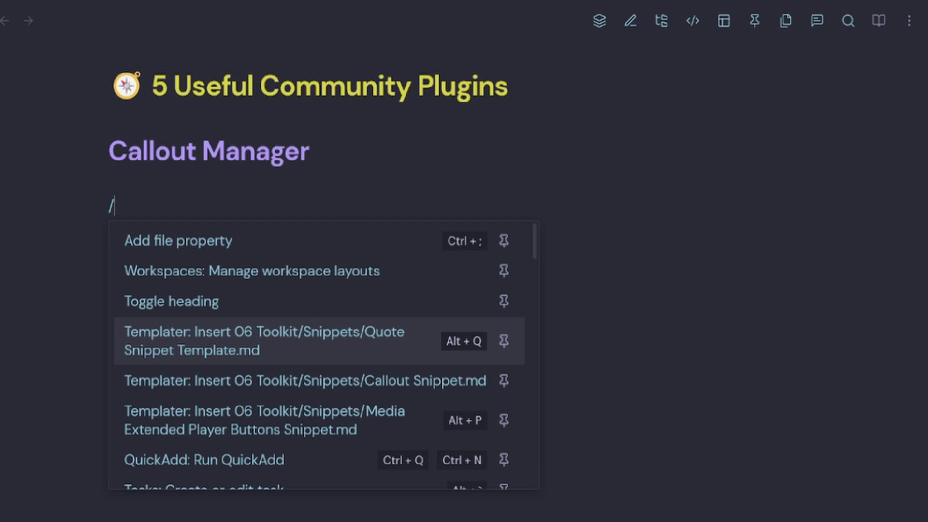
pyautogui.press('Return')
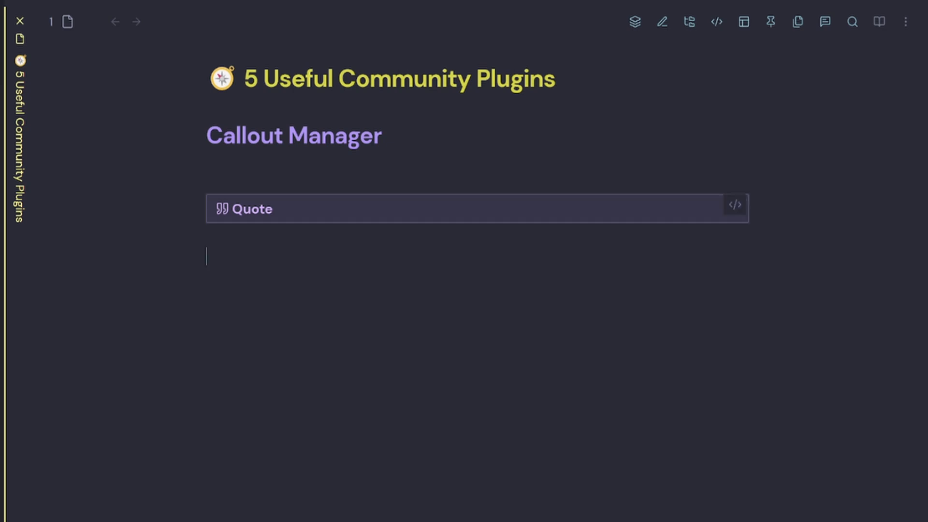
# Change the quote callout to the Question type and give it the text "An Obsidian plugin that makes creating and configuring callouts easy.".
pyautogui.rightClick(310, 209)
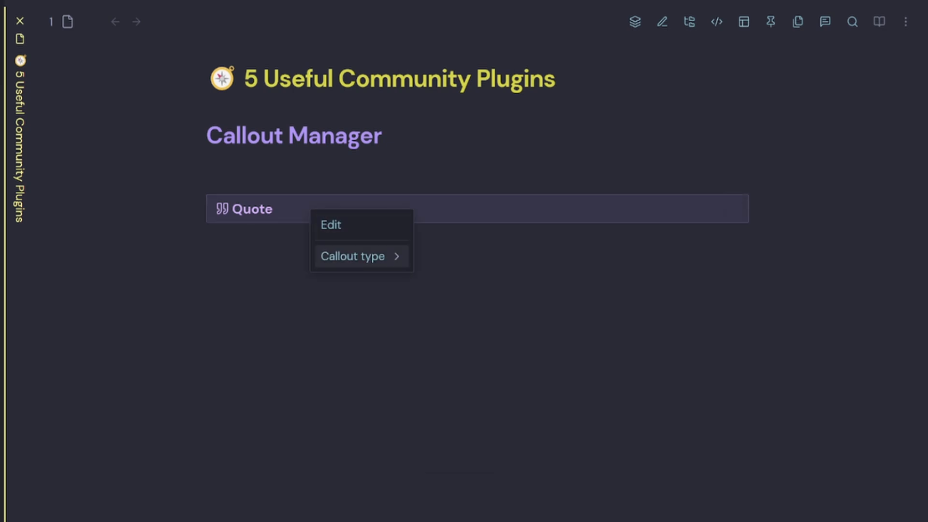
pyautogui.moveTo(361, 256)
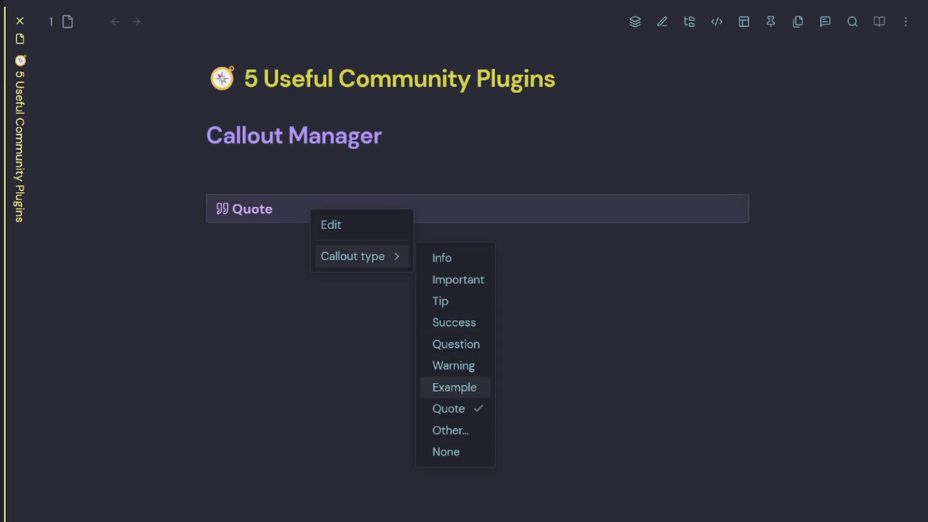
pyautogui.click(456, 343)
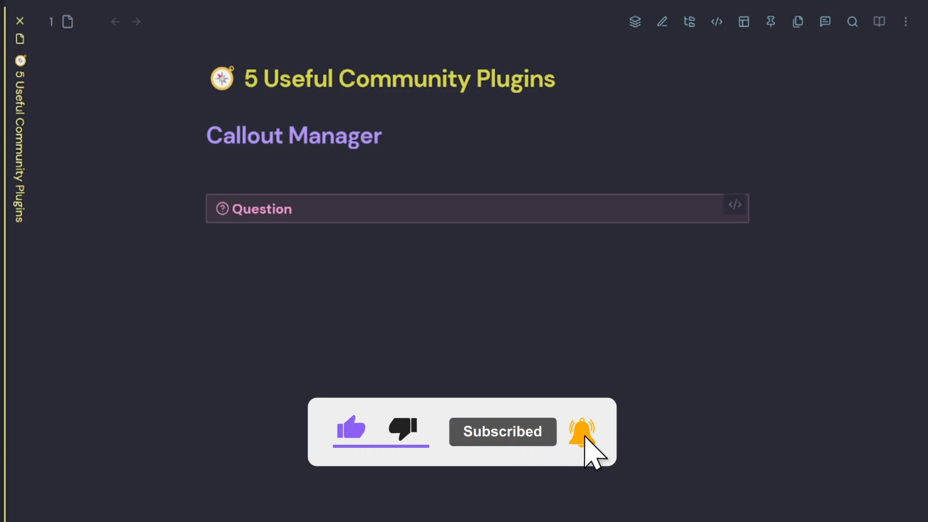
pyautogui.click(734, 203)
pyautogui.write('Question An Obsidian plugin that makes creating and configuring callouts easy.')
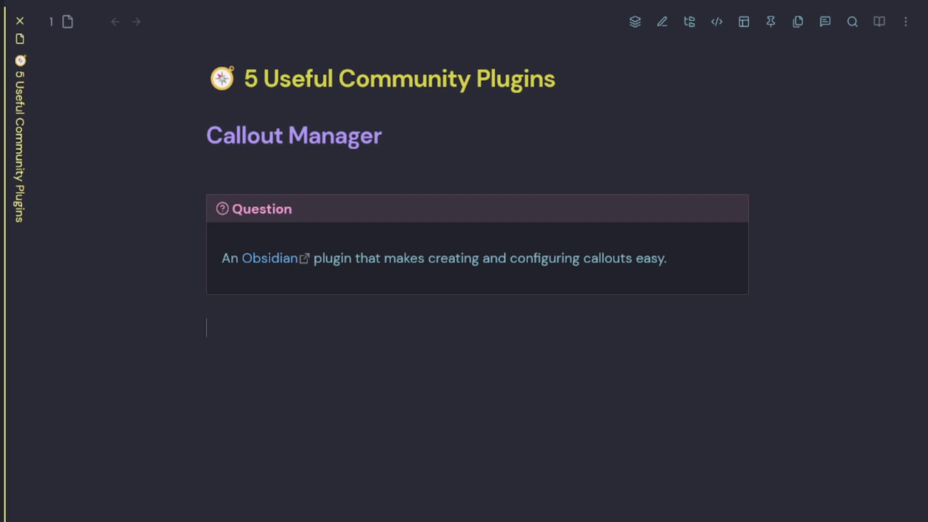
# Open the Info callout for editing in the Callout Manager plugin's list of managed callouts.
pyautogui.hotkey('ctrl', ',')
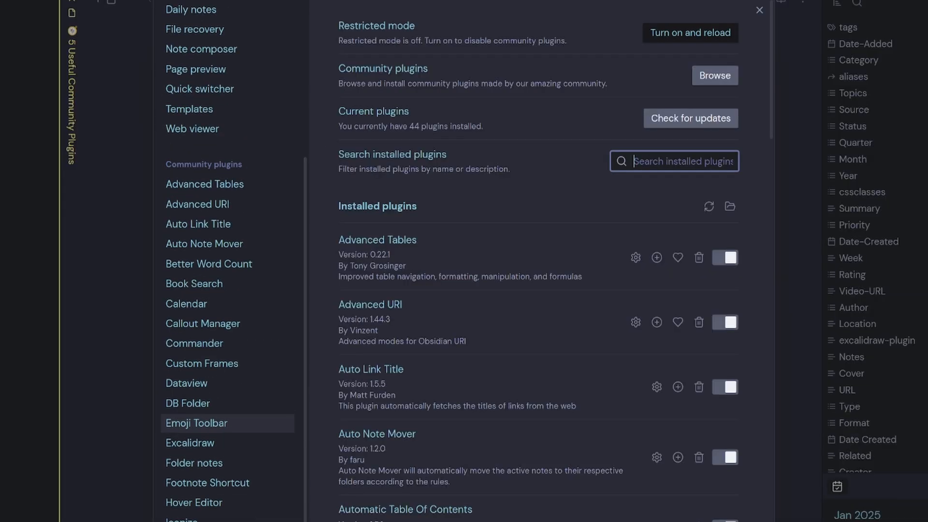
pyautogui.click(203, 324)
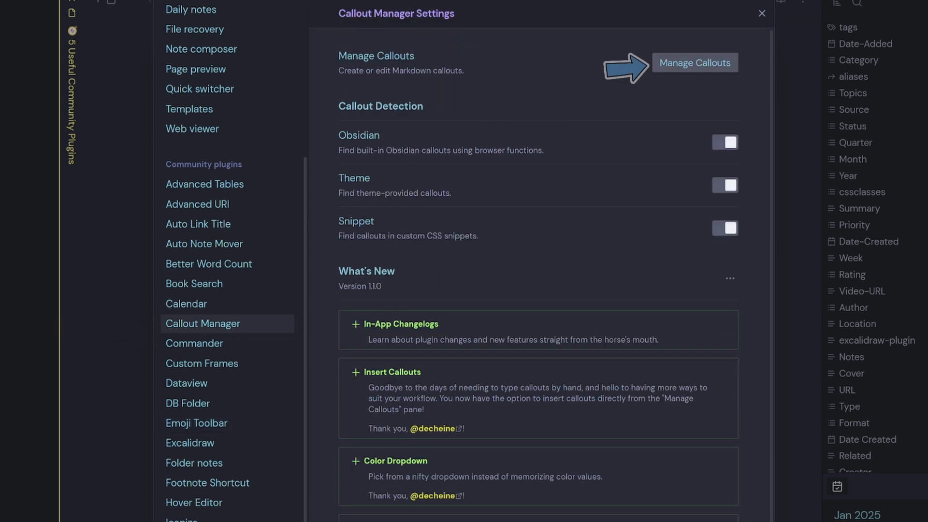
pyautogui.click(720, 63)
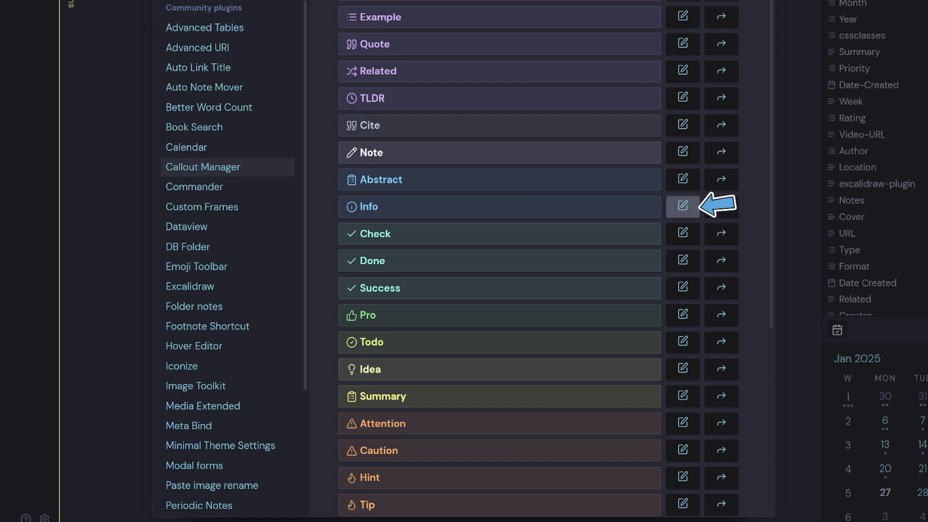
pyautogui.click(682, 206)
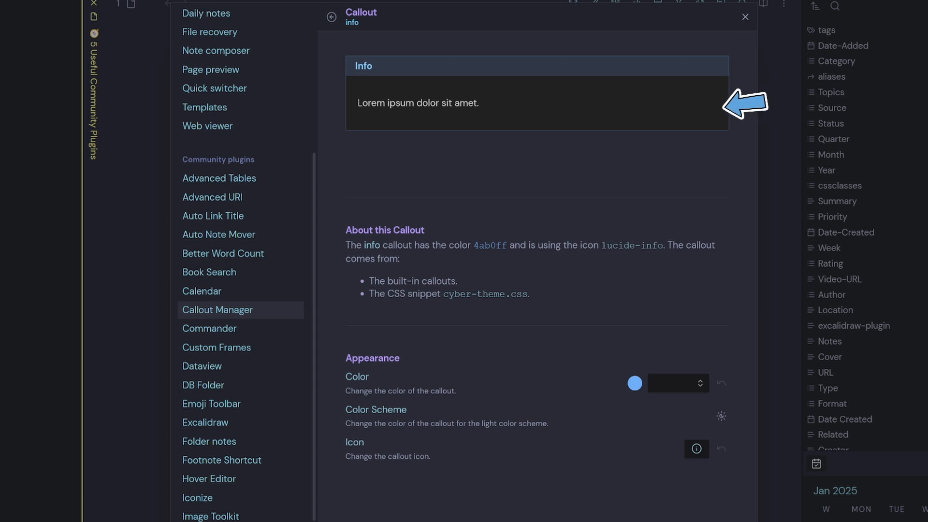
# Try a green color (36a159) on the Info callout, reset the color, and return to the callout list.
pyautogui.click(634, 384)
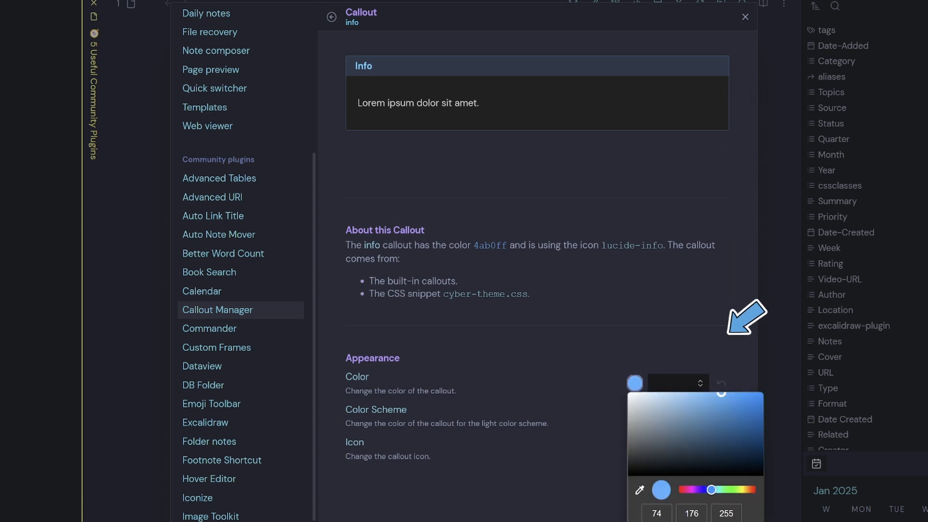
pyautogui.click(639, 490)
pyautogui.click(631, 416)
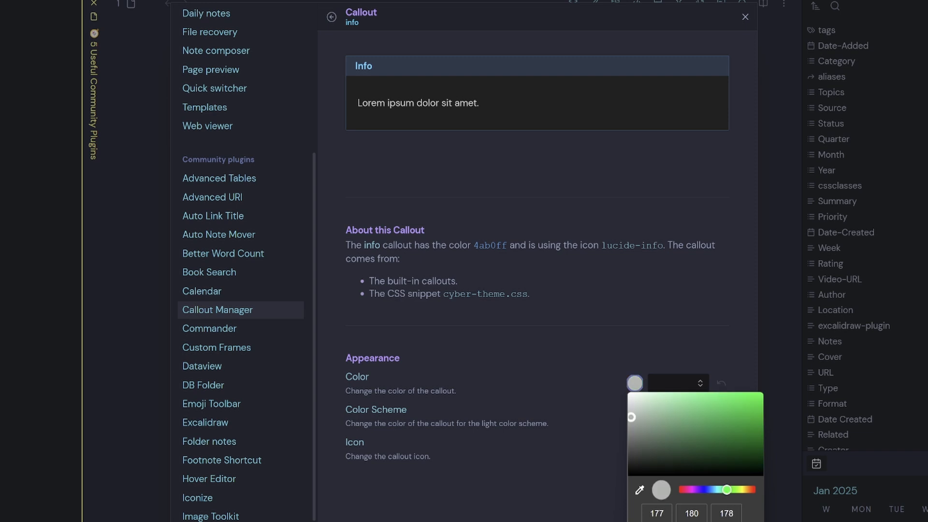
pyautogui.press('Return')
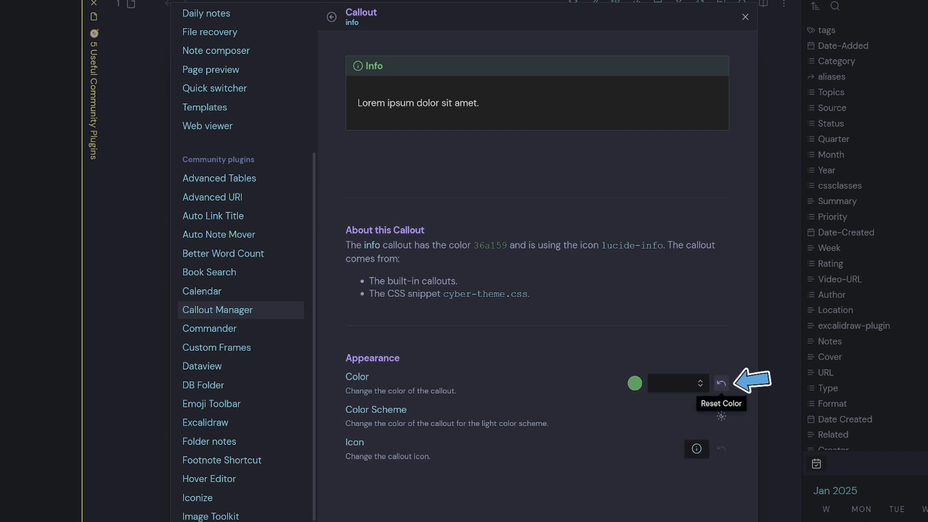
pyautogui.click(720, 383)
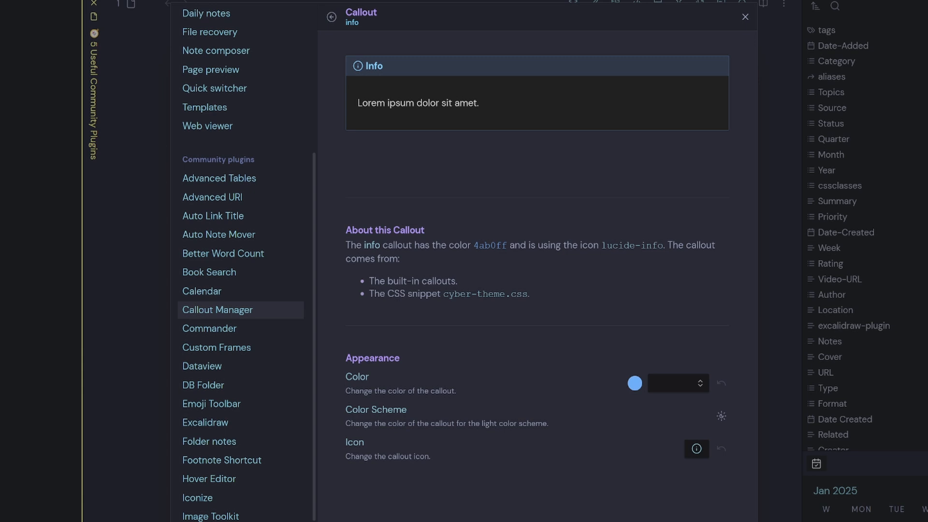
pyautogui.click(331, 16)
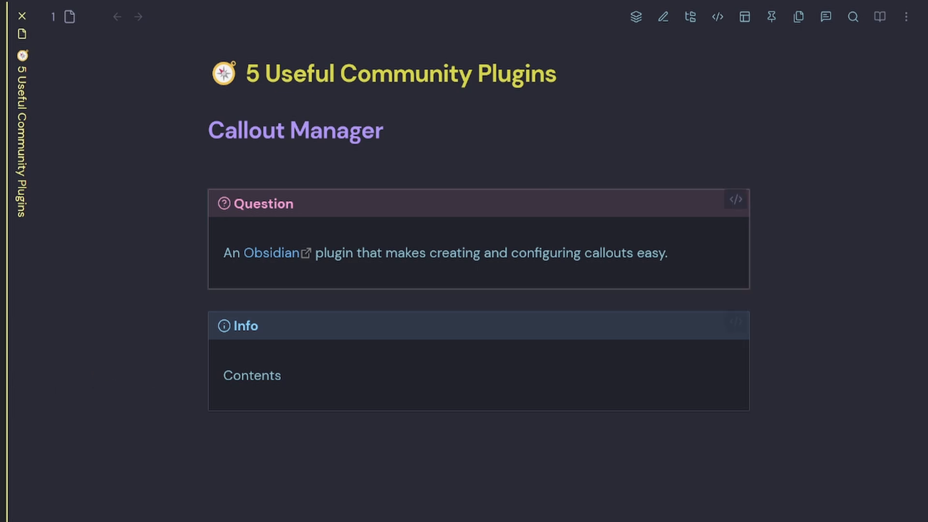
# Change the Question callout in the note to the Info callout type.
pyautogui.rightClick(330, 202)
pyautogui.rightClick(294, 211)
pyautogui.moveTo(338, 257)
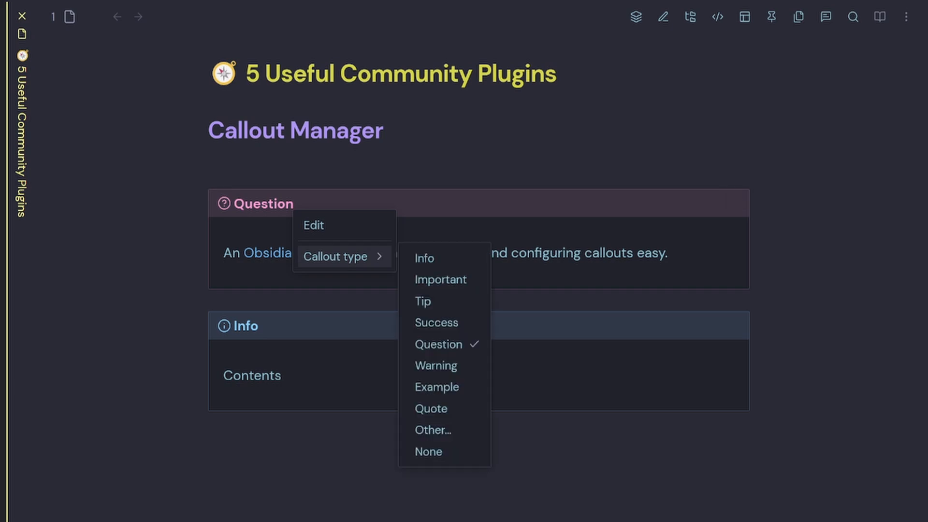
pyautogui.click(424, 258)
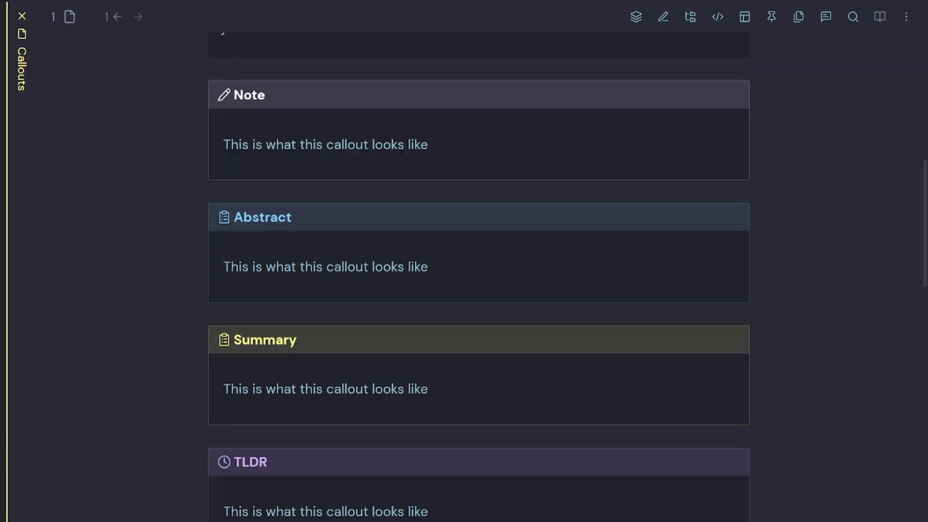
pyautogui.scroll(-15, 478, 275)
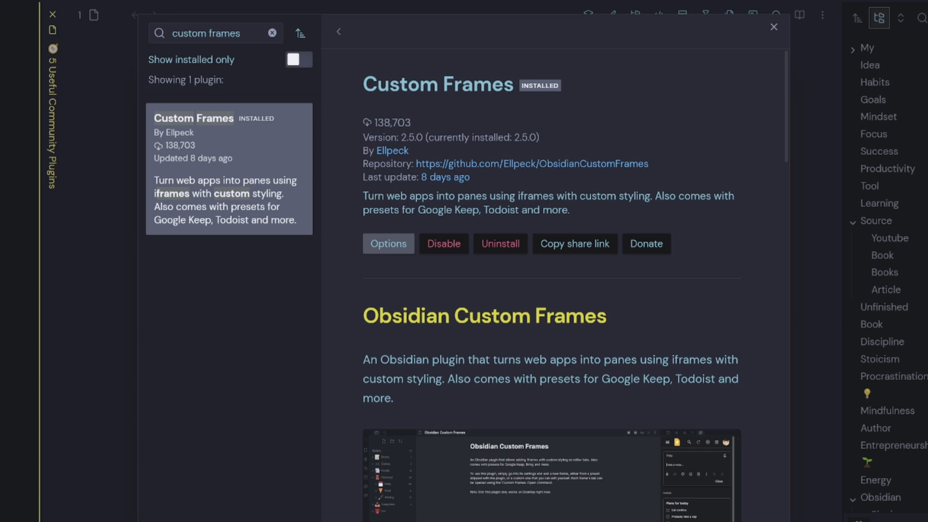
# Add a new frame from the Obsidian Forum preset in the Custom Frames plugin options.
pyautogui.click(388, 243)
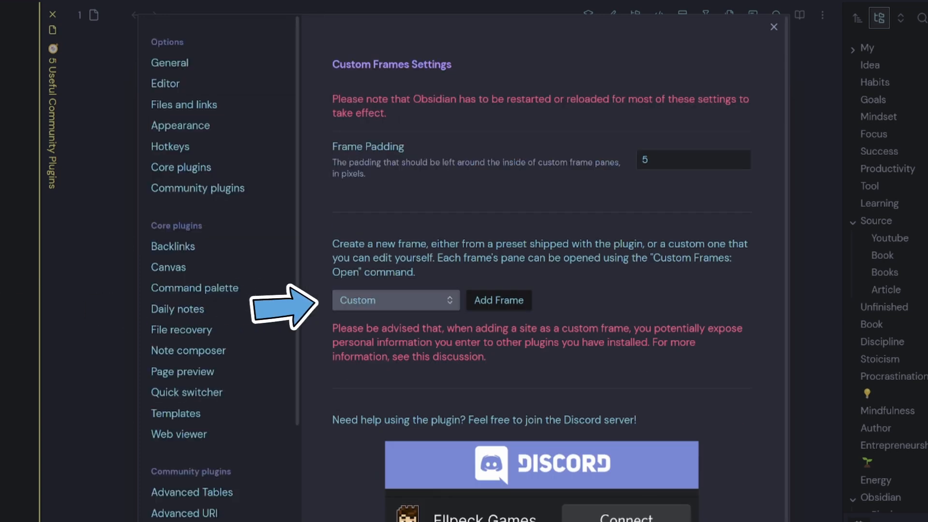
pyautogui.click(396, 300)
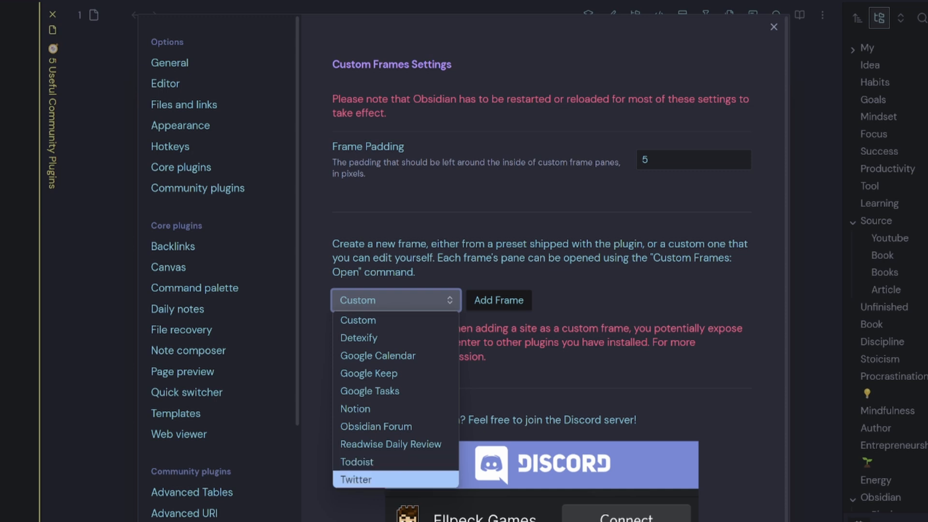
pyautogui.click(376, 426)
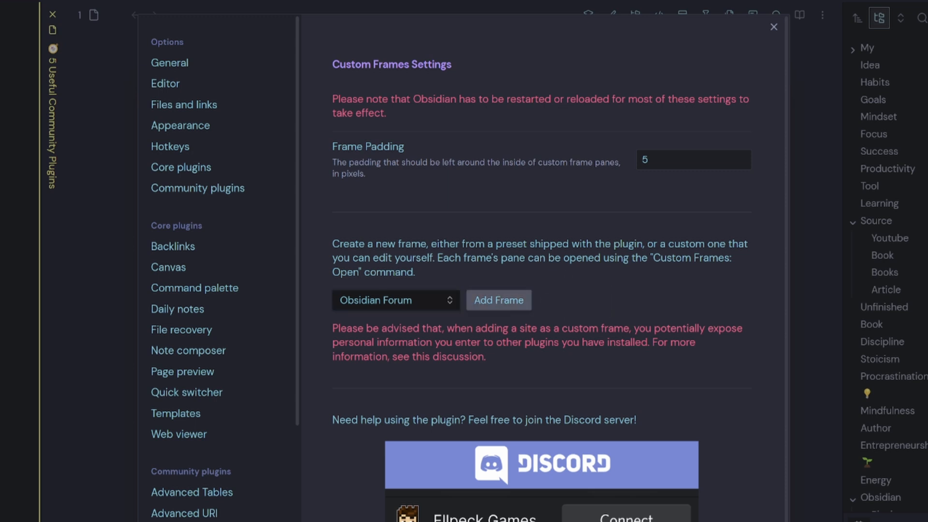
pyautogui.click(498, 300)
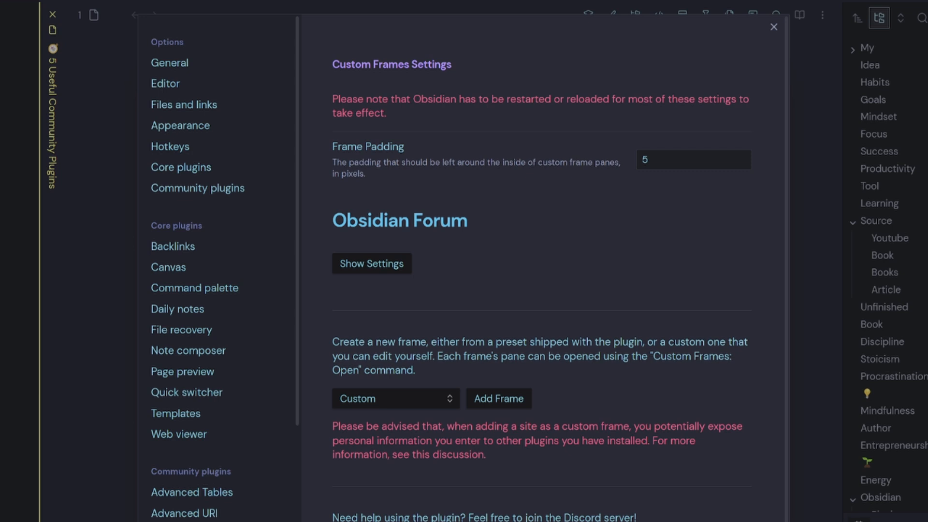
# Examine the Obsidian Forum frame's settings, from display name, icon and URL to page zoom, additional CSS and additional JavaScript.
pyautogui.click(372, 264)
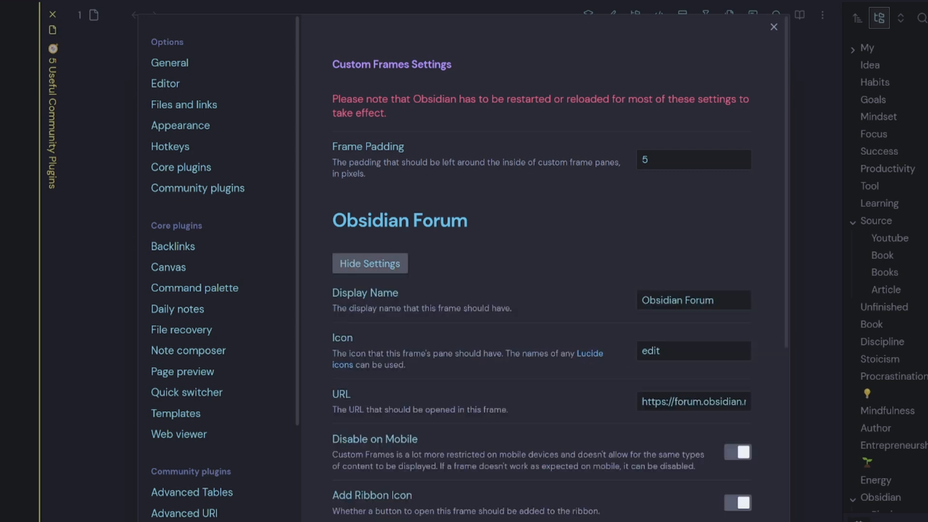
pyautogui.press('Tab')
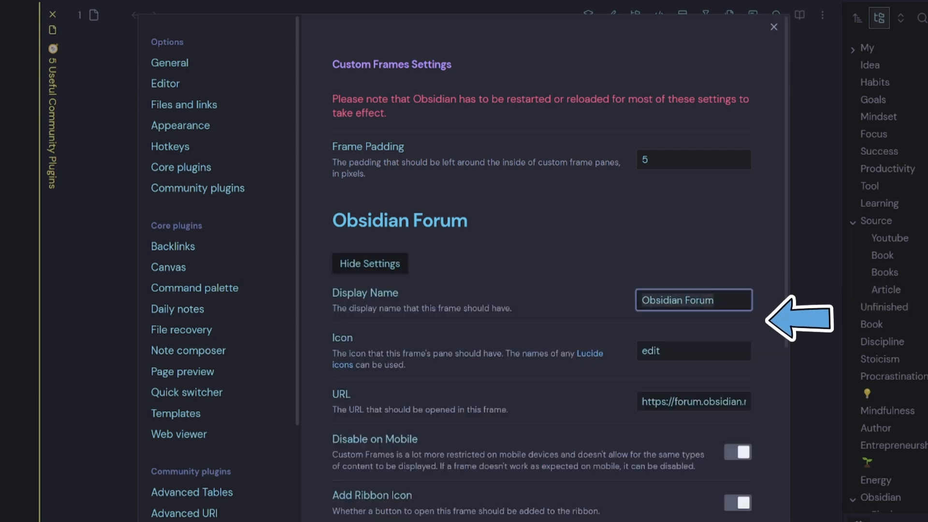
pyautogui.press('Tab')
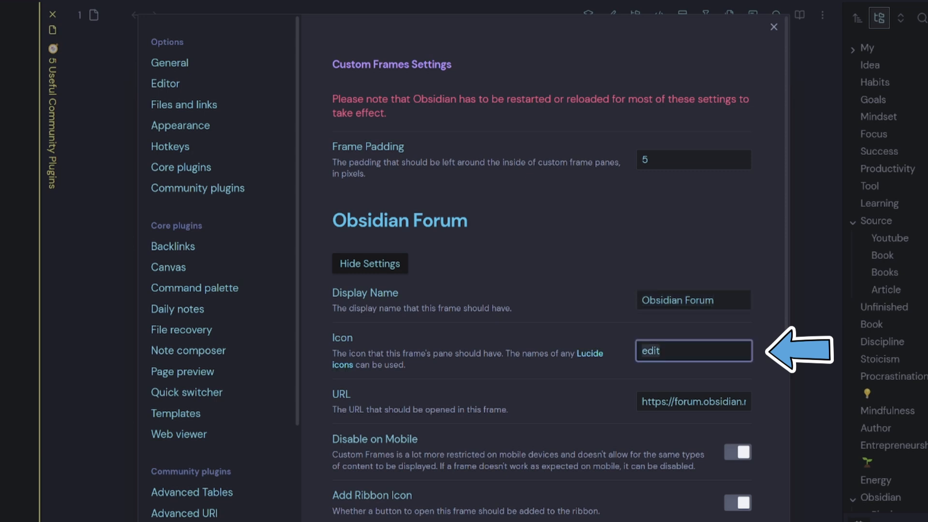
pyautogui.press('Tab')
pyautogui.press('Tab')
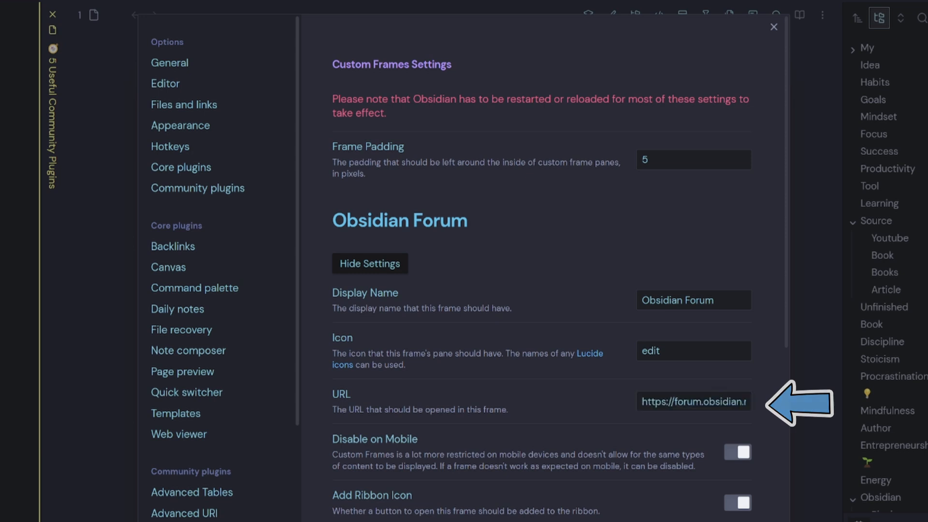
pyautogui.scroll(-3, 558, 270)
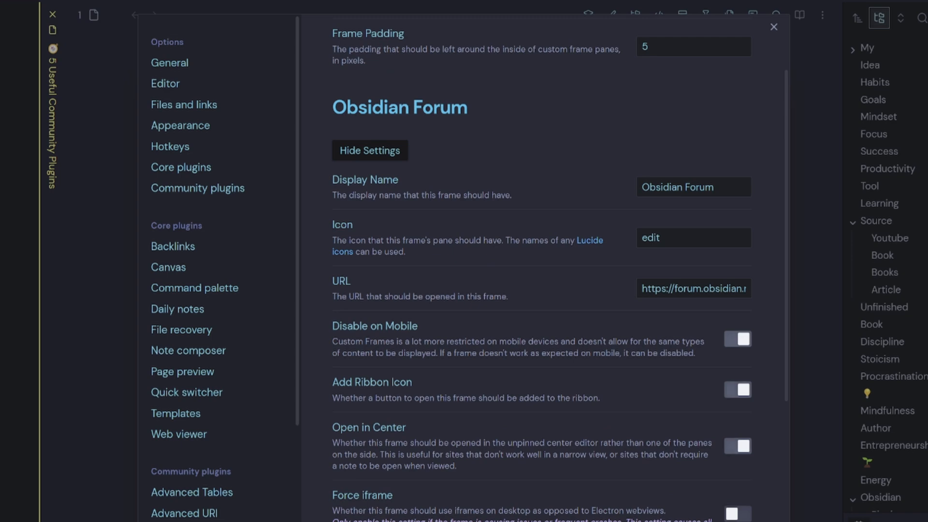
pyautogui.scroll(-4, 558, 271)
pyautogui.moveTo(660, 344); pyautogui.dragTo(639, 344)
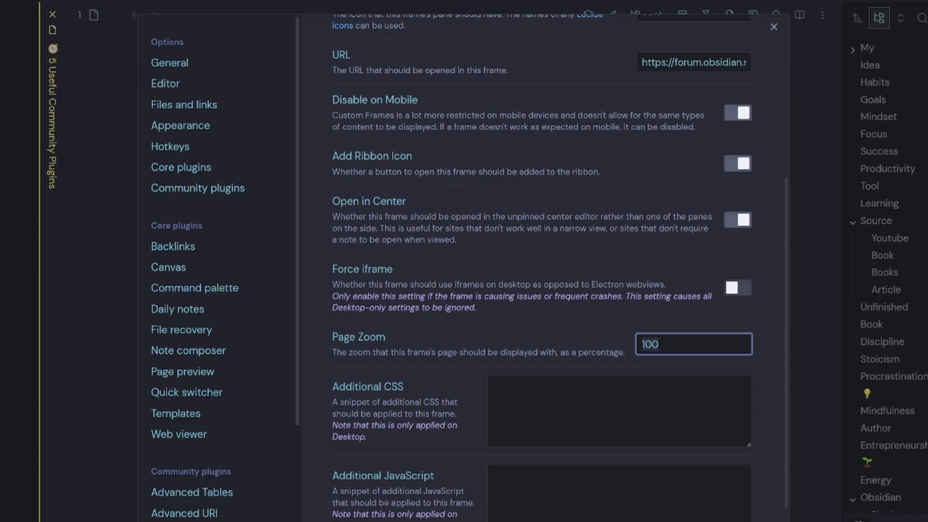
pyautogui.press('Tab')
pyautogui.scroll(-5, 558, 271)
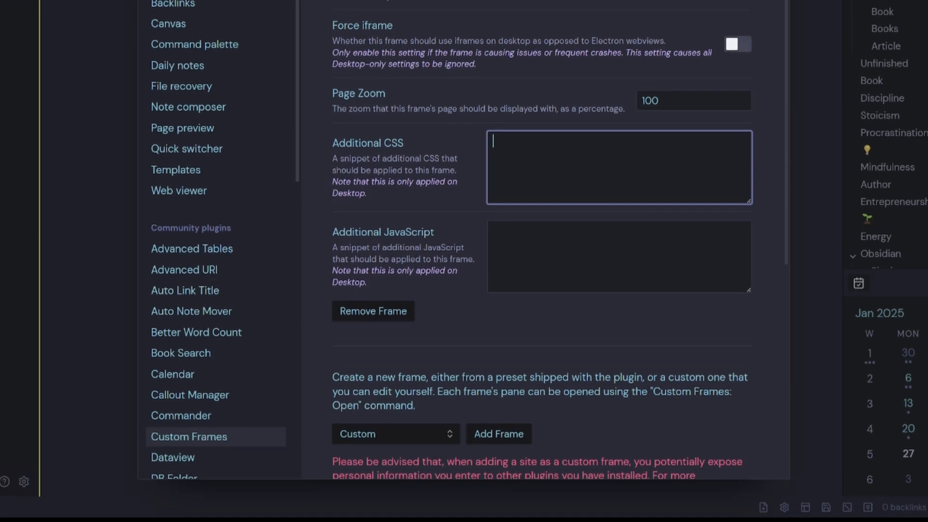
pyautogui.press('Tab')
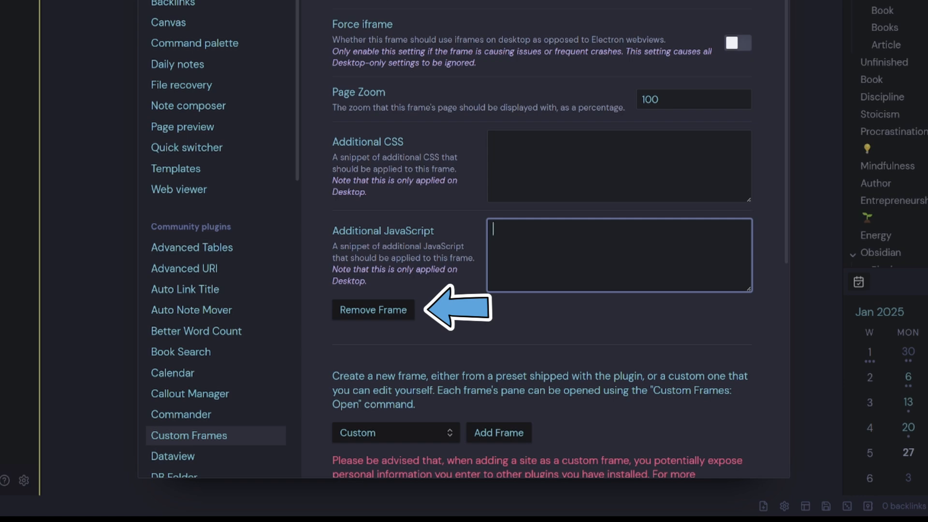
pyautogui.scroll(-4, 541, 271)
pyautogui.scroll(6, 541, 271)
pyautogui.scroll(5, 541, 271)
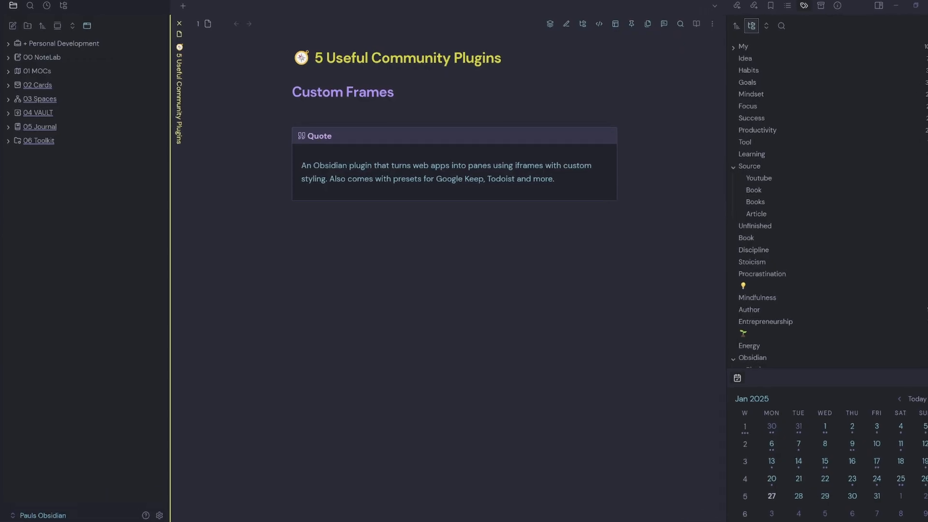
# Find the Custom Frames command for Obsidian Forum by searching "custom" and run it to open the forum frame.
pyautogui.hotkey('ctrl', 'p')
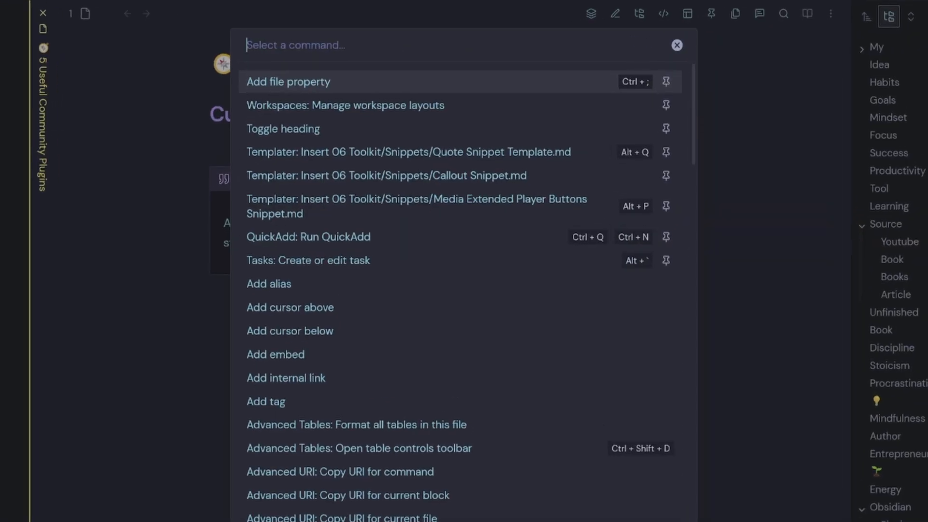
pyautogui.write('custom')
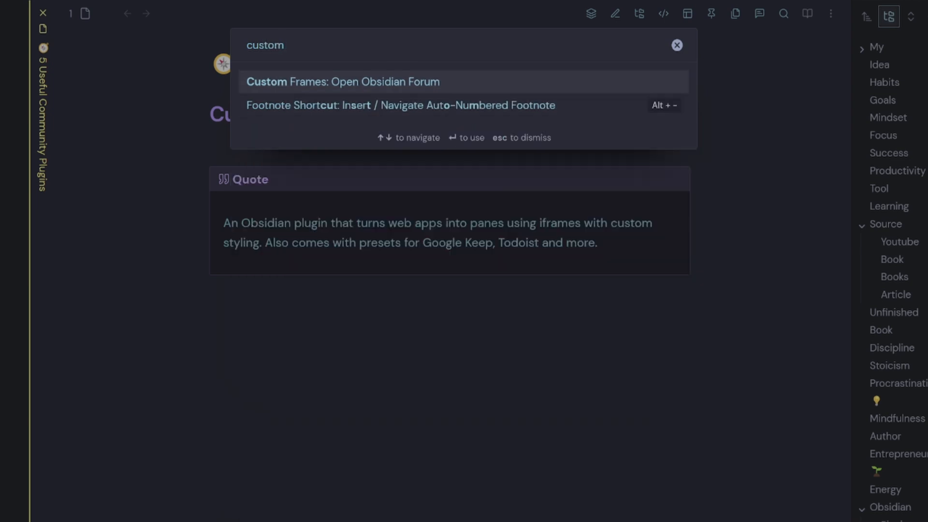
pyautogui.press('Return')
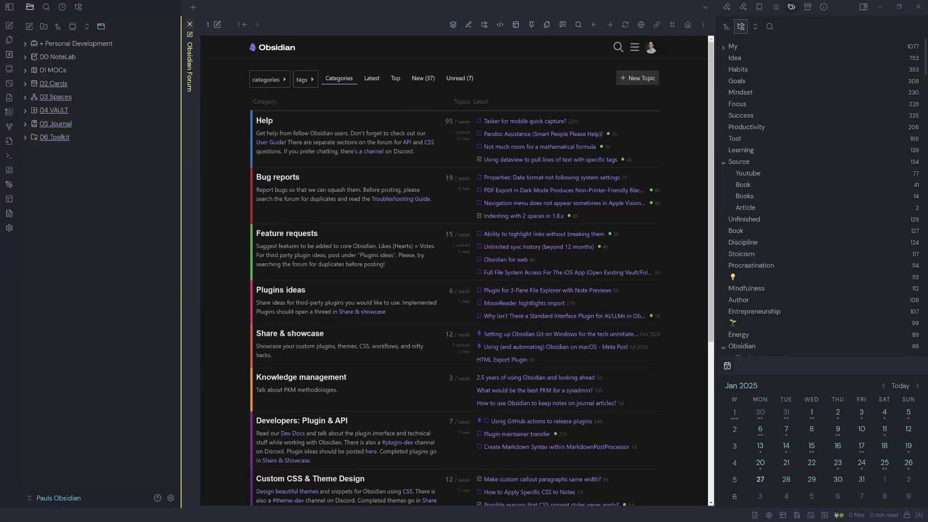
# Close the Obsidian Forum frame, find the Web viewer commands by searching "web view", and run Open web viewer.
pyautogui.hotkey('ctrl', 'w')
pyautogui.hotkey('ctrl', 'p')
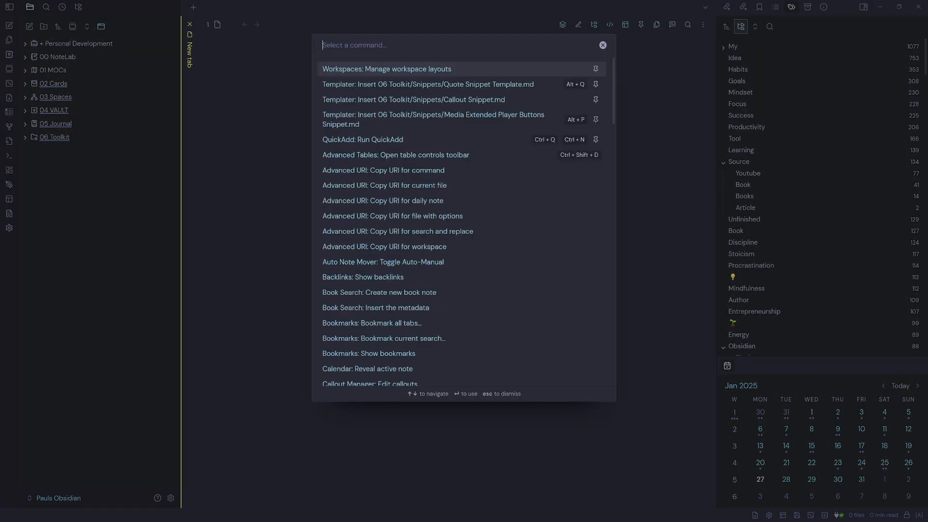
pyautogui.write('web view')
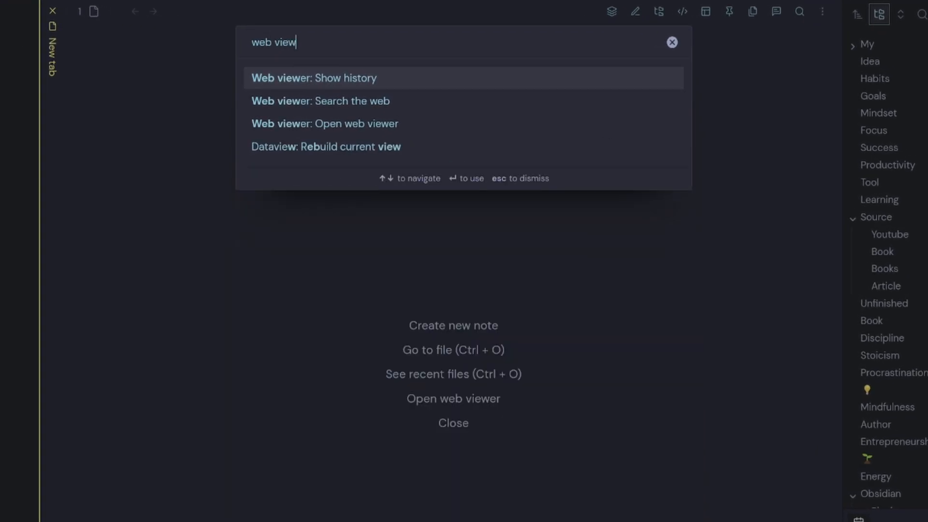
pyautogui.press('Down')
pyautogui.press('Down')
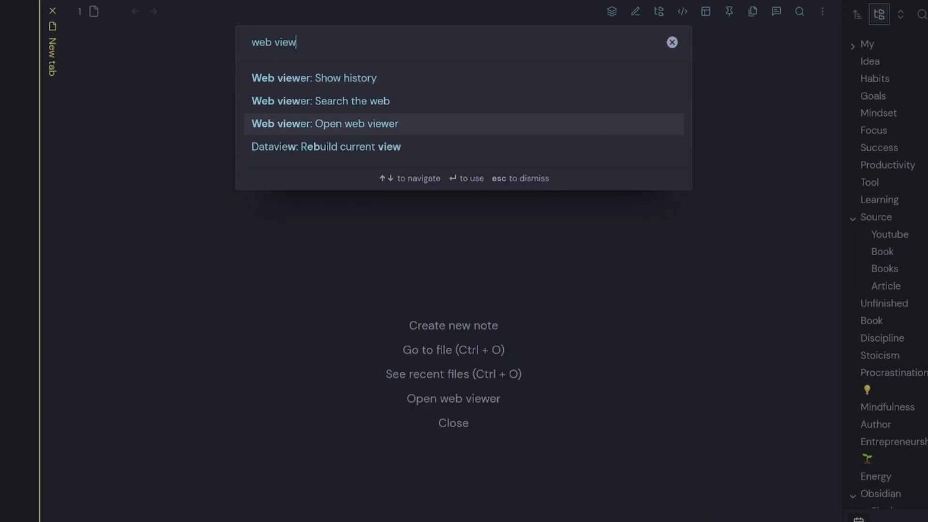
pyautogui.press('Up')
pyautogui.press('Up')
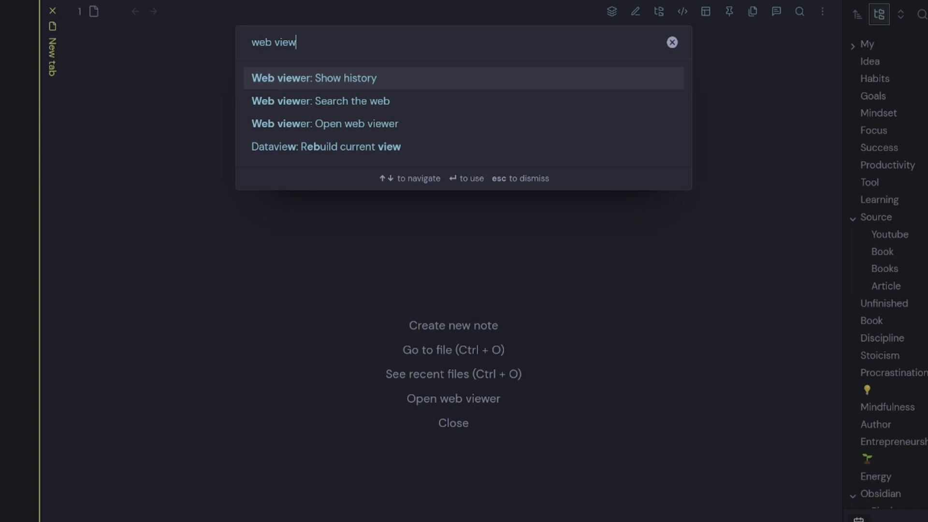
pyautogui.press('Down')
pyautogui.press('Down')
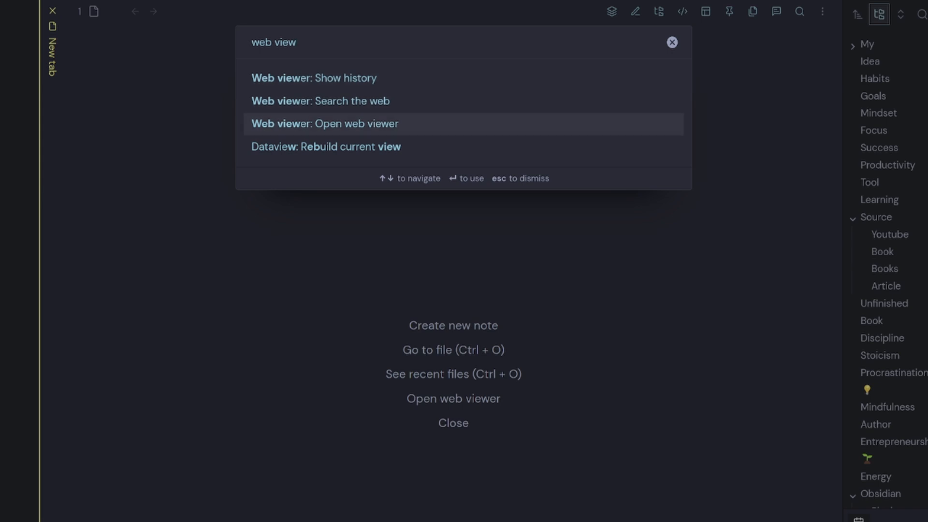
pyautogui.press('Return')
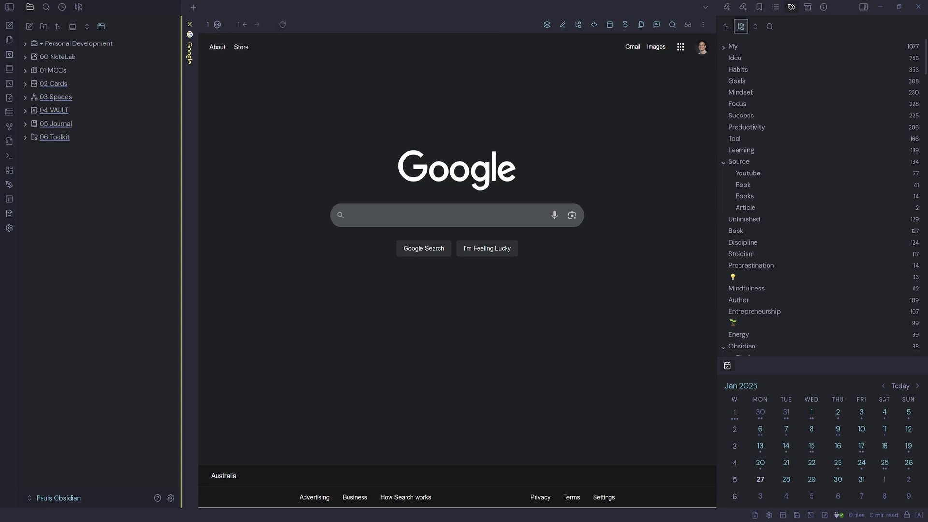
# Search Google for "obsidian forums" in the web viewer and open the Obsidian Forum result.
pyautogui.click(445, 215)
pyautogui.write('o')
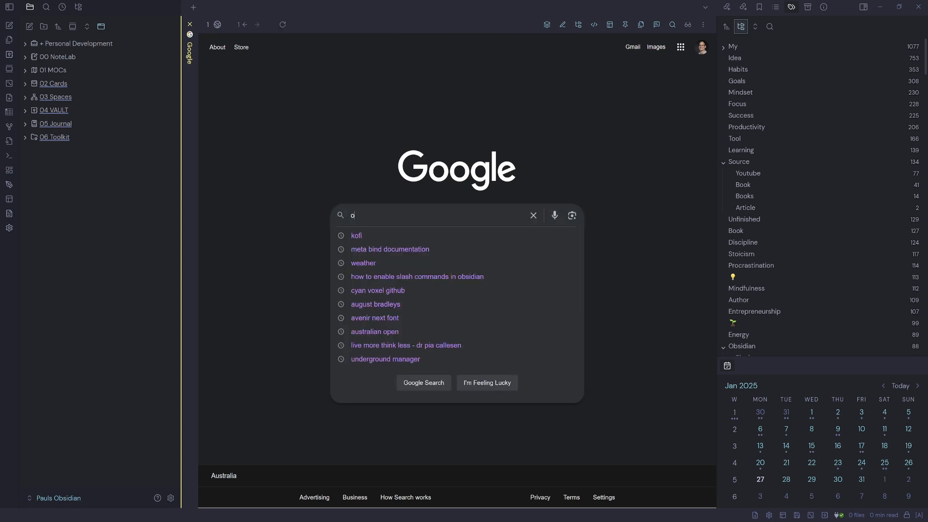
pyautogui.write('bsid')
pyautogui.click(435, 236)
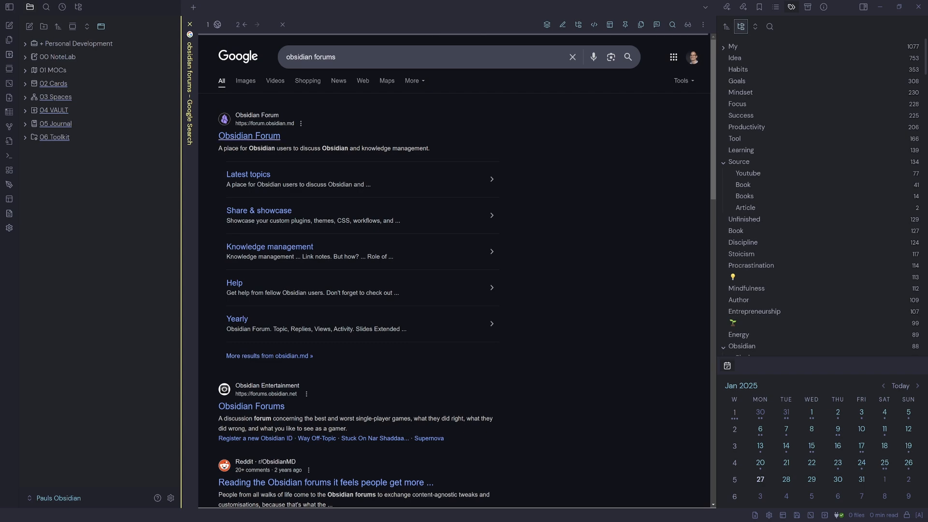
pyautogui.click(249, 136)
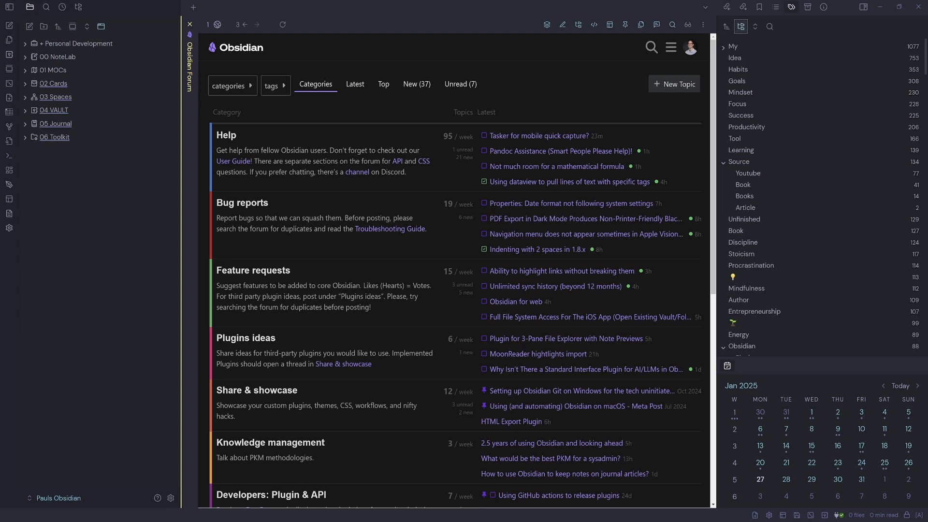
# Open the Obsidian Forum custom frame to compare it with the web viewer, and close its tab.
pyautogui.hotkey('ctrl', 'p')
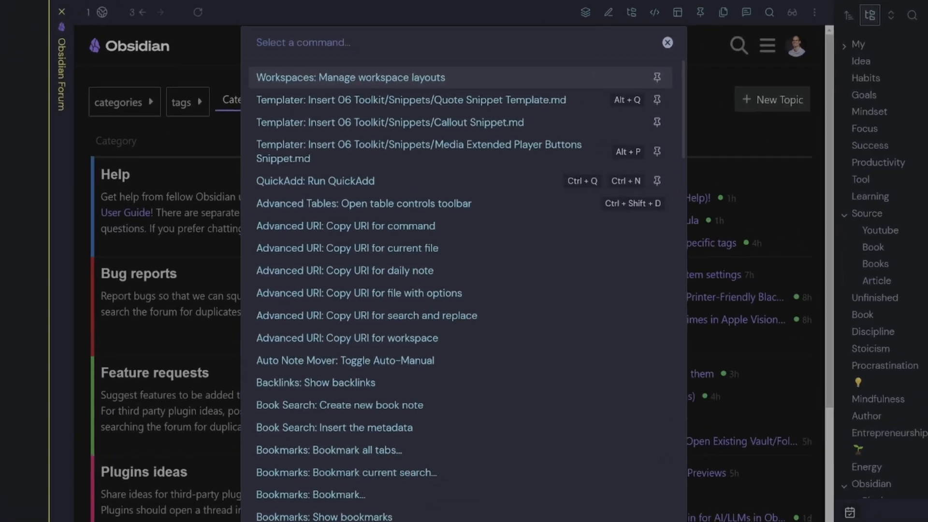
pyautogui.write('cust')
pyautogui.press('Return')
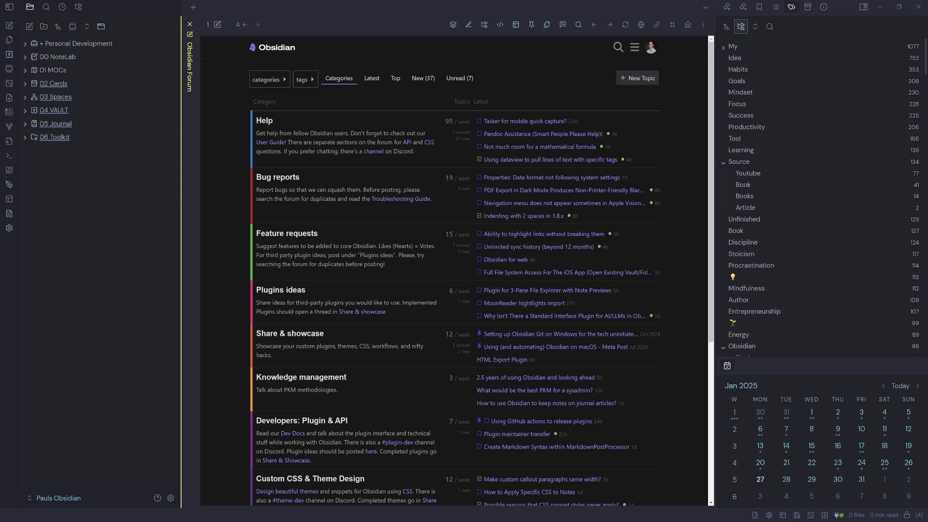
pyautogui.click(189, 24)
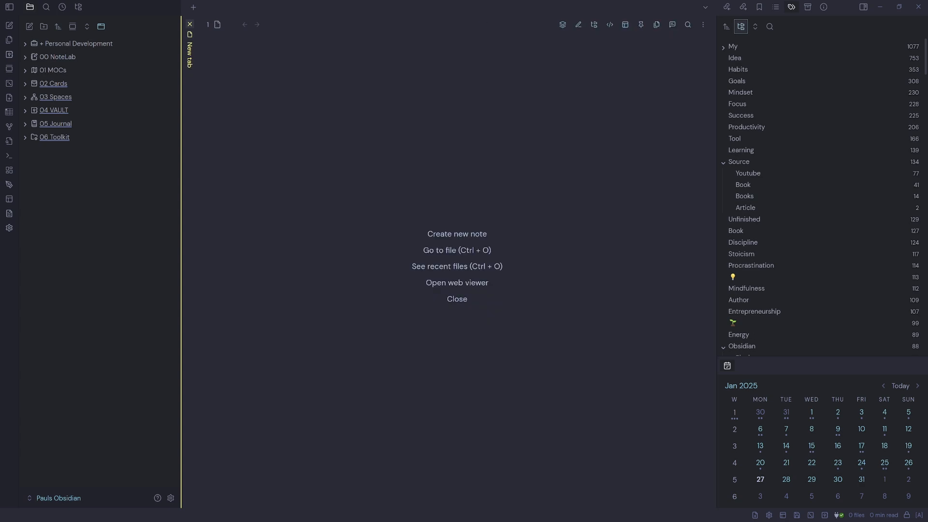
# Open the Custom Frames plugin options and add a new frame of the Custom type.
pyautogui.click(171, 498)
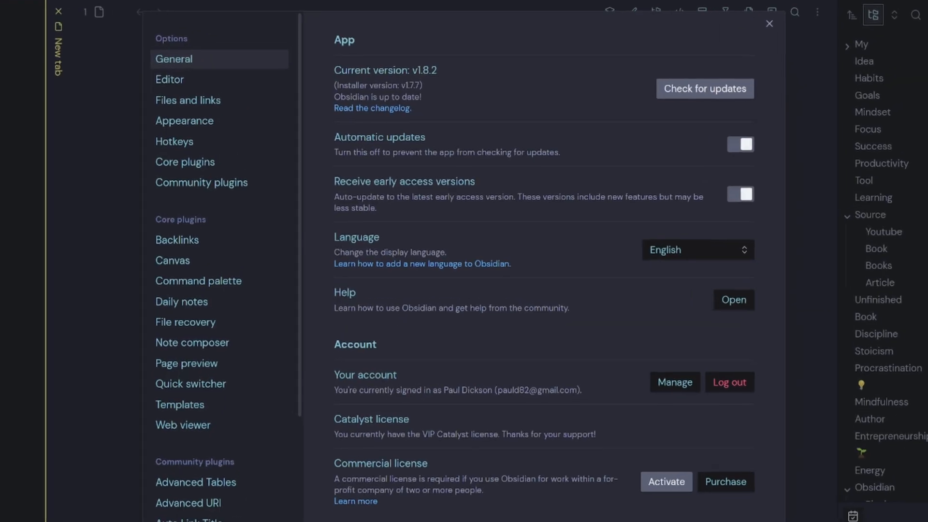
pyautogui.scroll(-2, 300, 296)
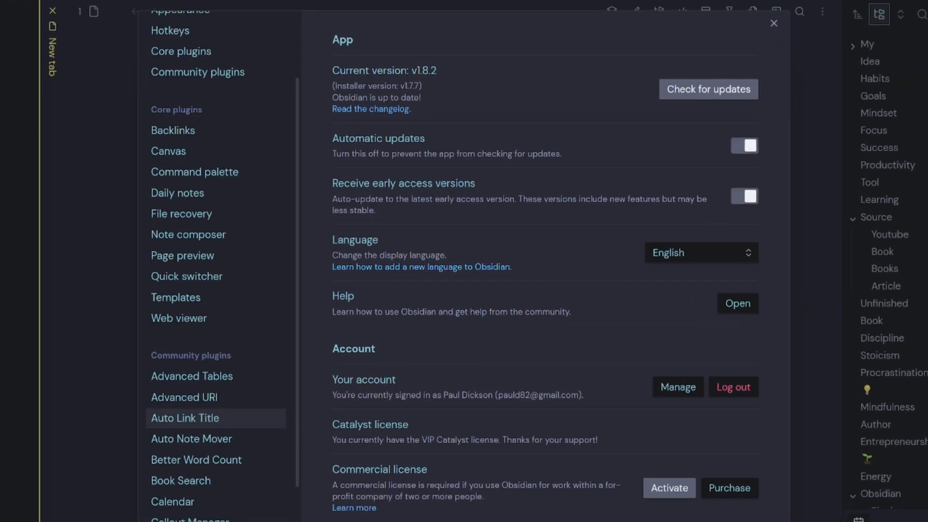
pyautogui.scroll(-2, 216, 418)
pyautogui.click(189, 506)
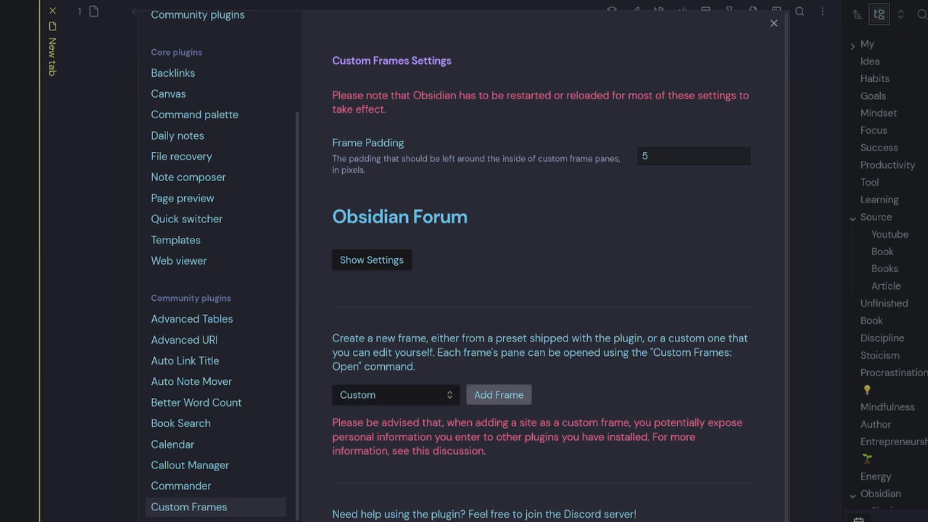
pyautogui.click(498, 395)
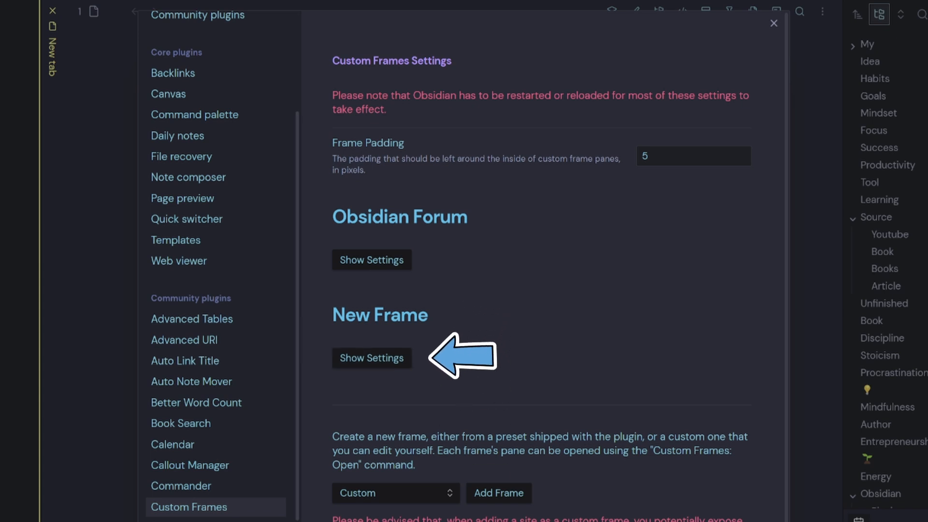
pyautogui.click(372, 358)
pyautogui.tripleClick(667, 395)
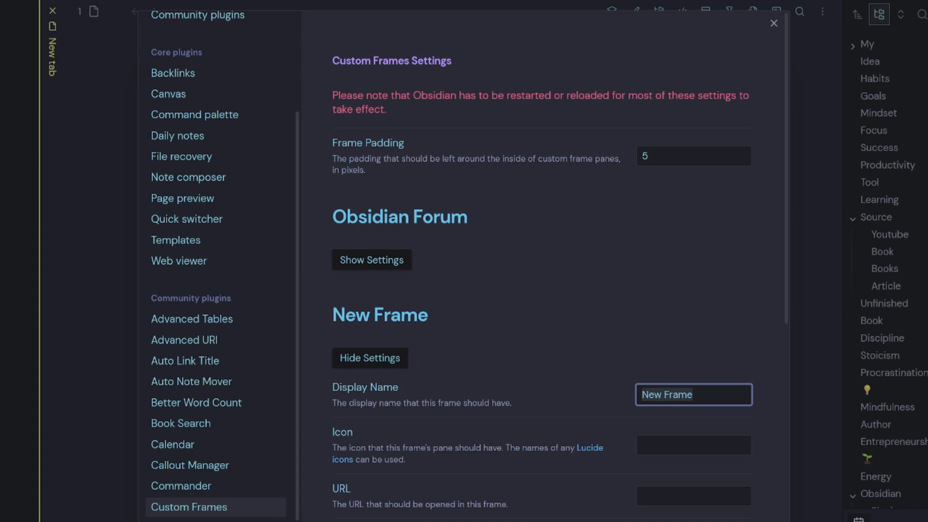
pyautogui.write('Smart AI')
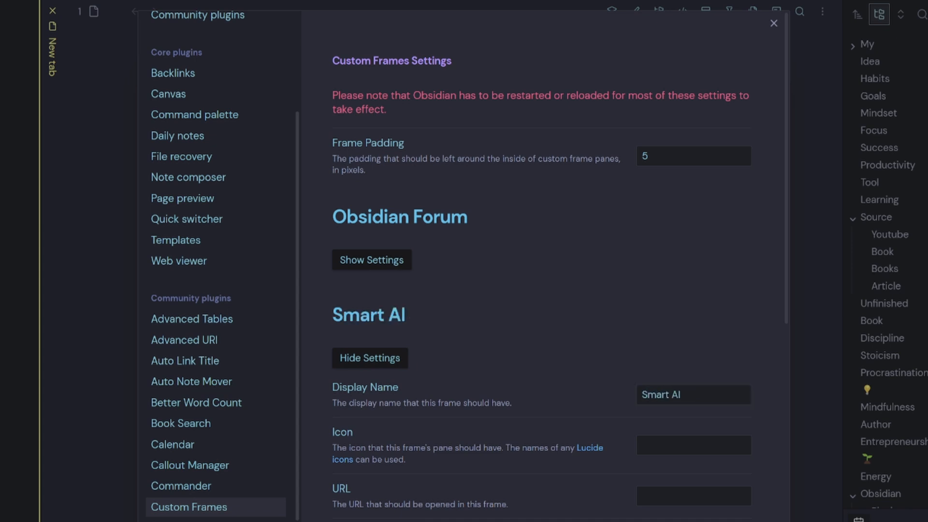
pyautogui.click(694, 445)
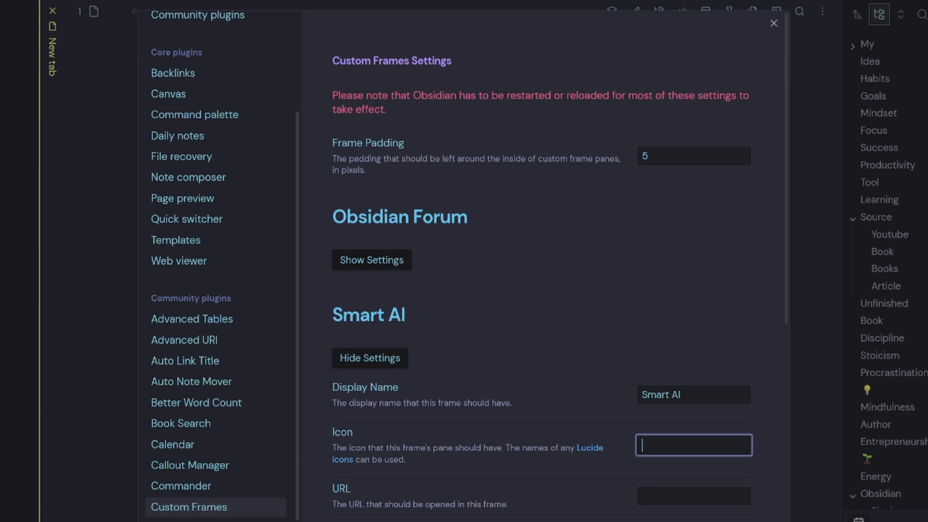
pyautogui.click(693, 496)
pyautogui.write('https://smart.ultimateai.org/')
pyautogui.press('Tab')
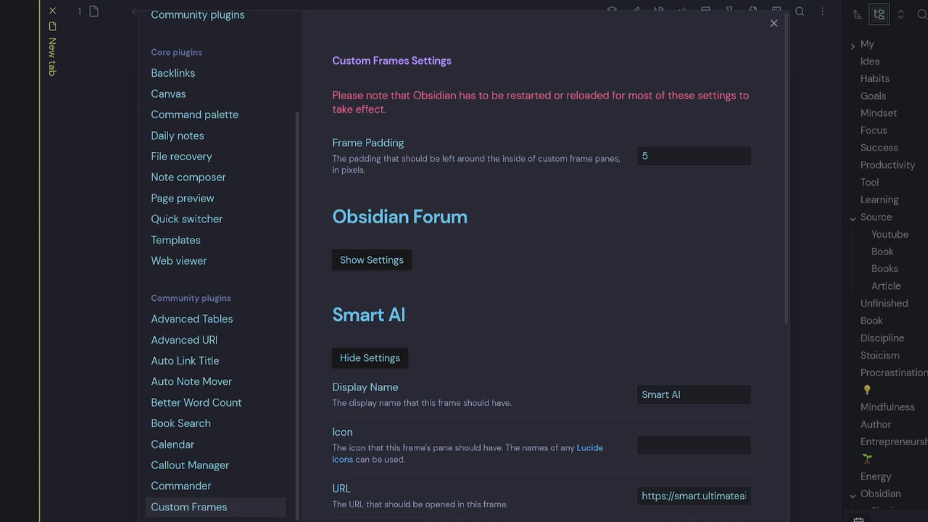
pyautogui.scroll(-4, 560, 266)
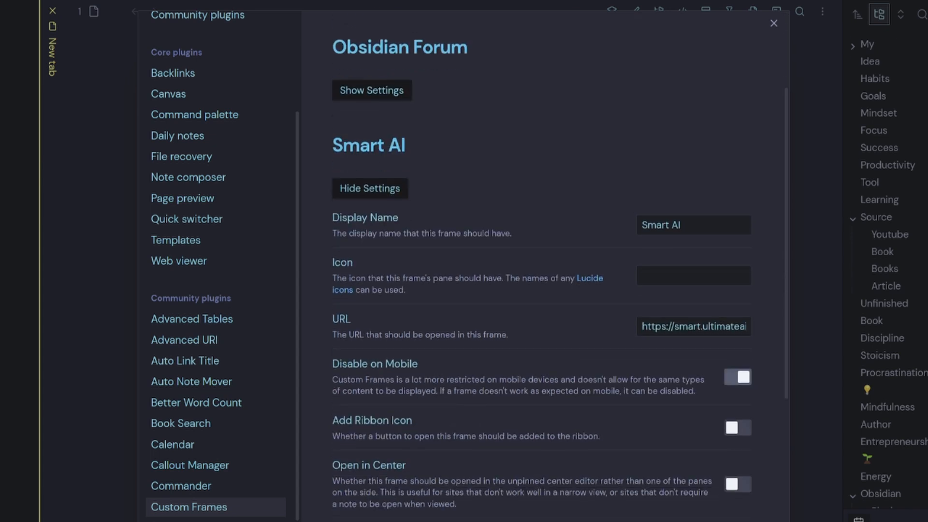
pyautogui.scroll(-3, 542, 270)
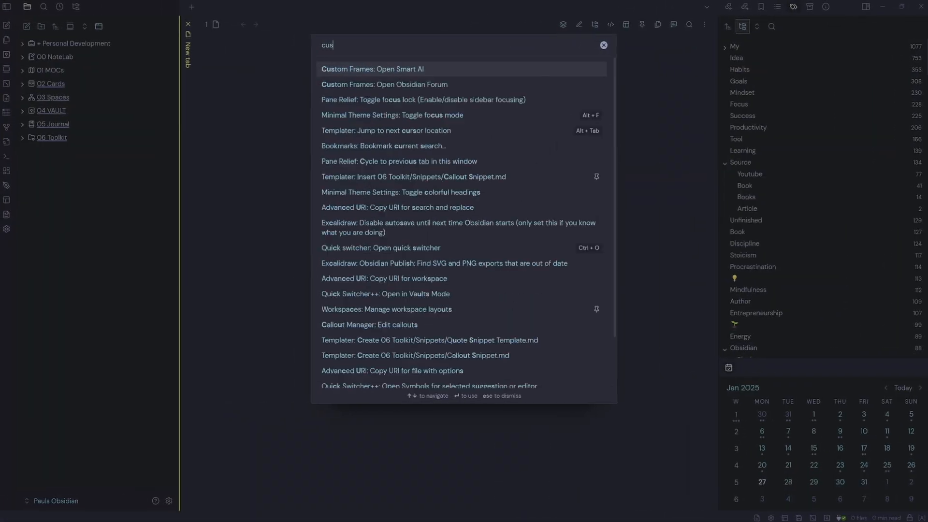
# Run the Custom Frames command Open Smart AI and send the message "What LLM are you" in the frame's chat.
pyautogui.write('om')
pyautogui.press('Down')
pyautogui.press('Up')
pyautogui.press('Down')
pyautogui.press('Up')
pyautogui.press('Down')
pyautogui.press('Up')
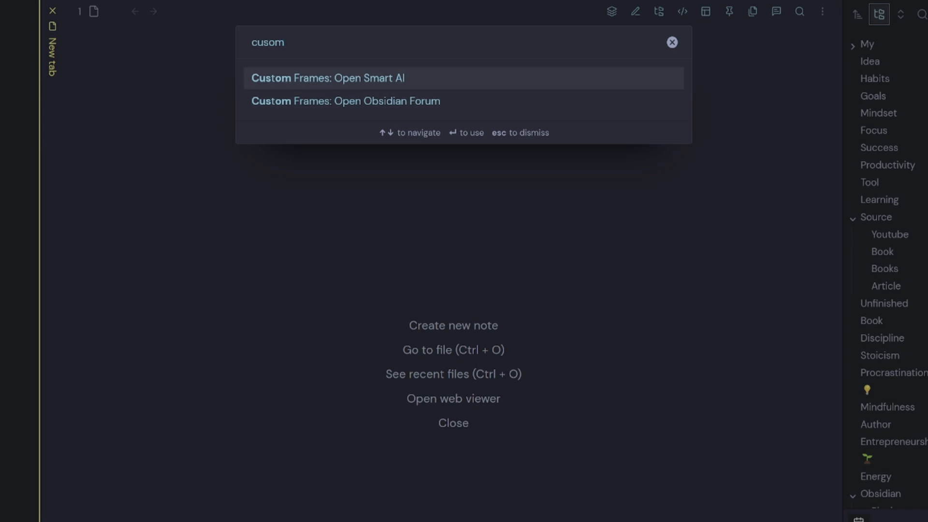
pyautogui.press('Down')
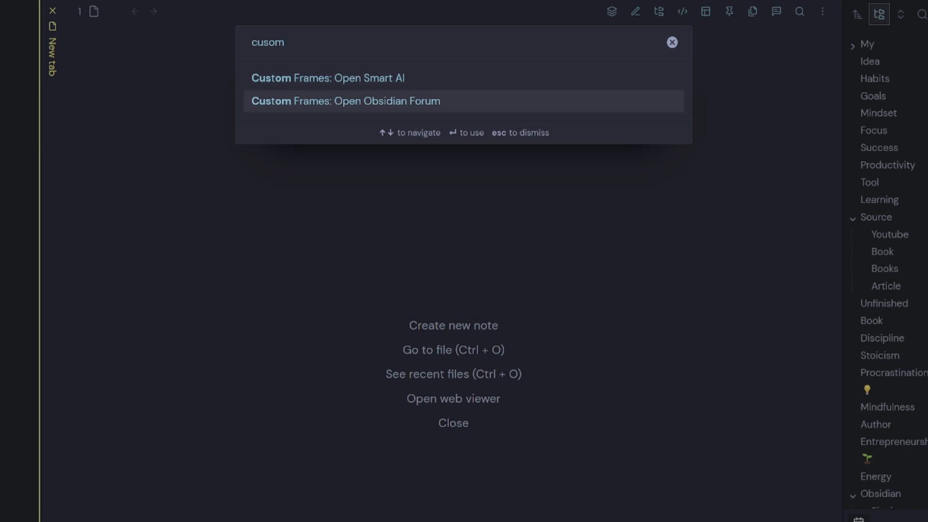
pyautogui.press('Up')
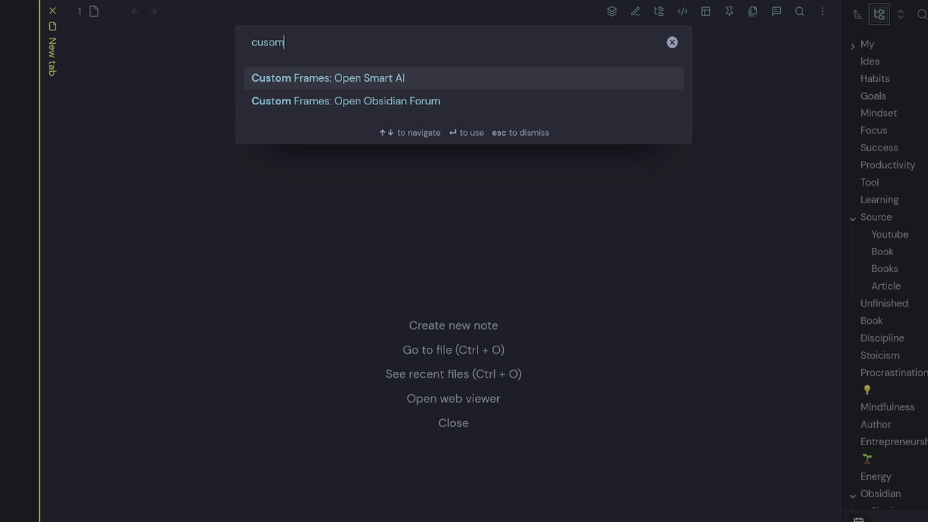
pyautogui.press('Down')
pyautogui.press('Up')
pyautogui.press('Return')
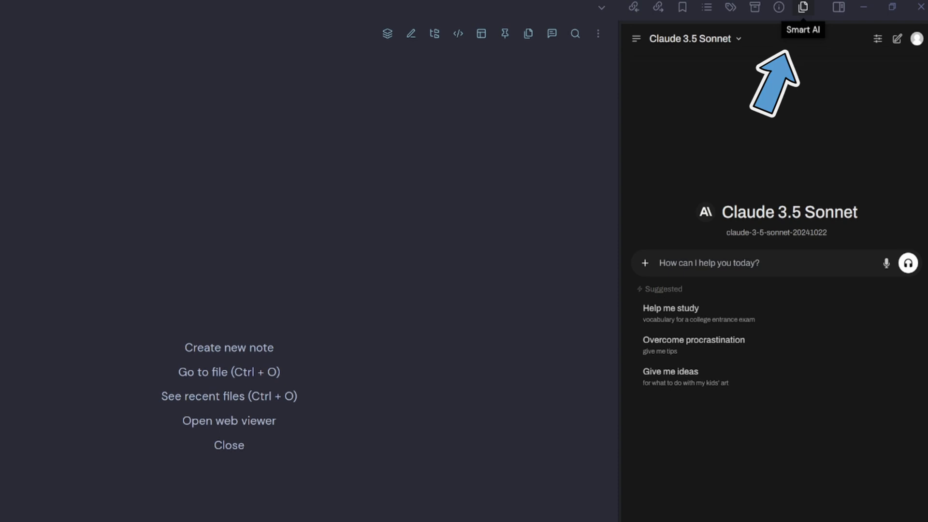
pyautogui.write('What LLM are you')
pyautogui.press('Return')
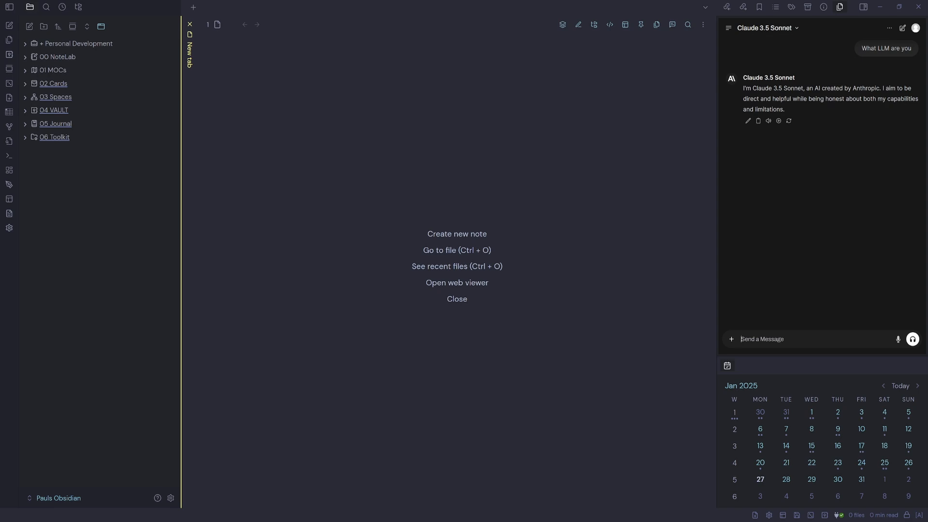
# Open the Commander plugin options and examine the commands assigned to the Tab Bar.
pyautogui.hotkey('ctrl', ',')
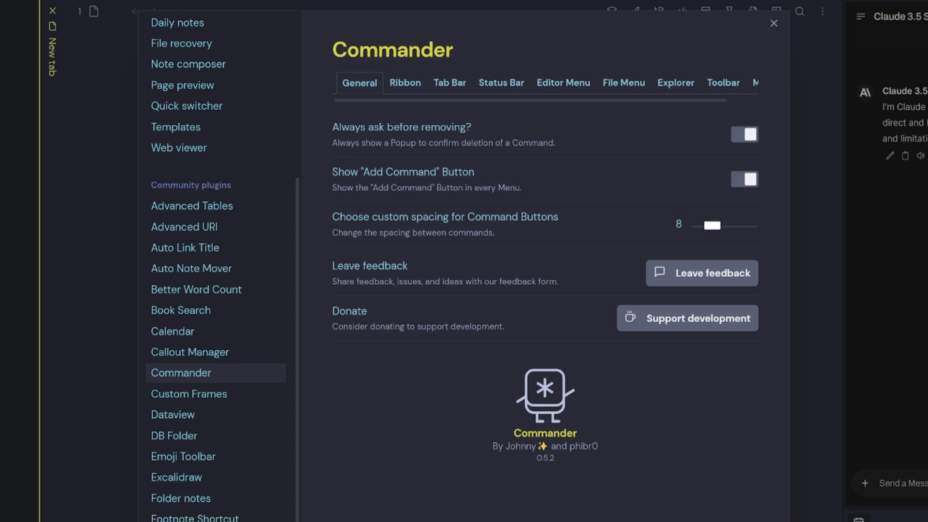
pyautogui.click(449, 83)
pyautogui.scroll(-1, 541, 290)
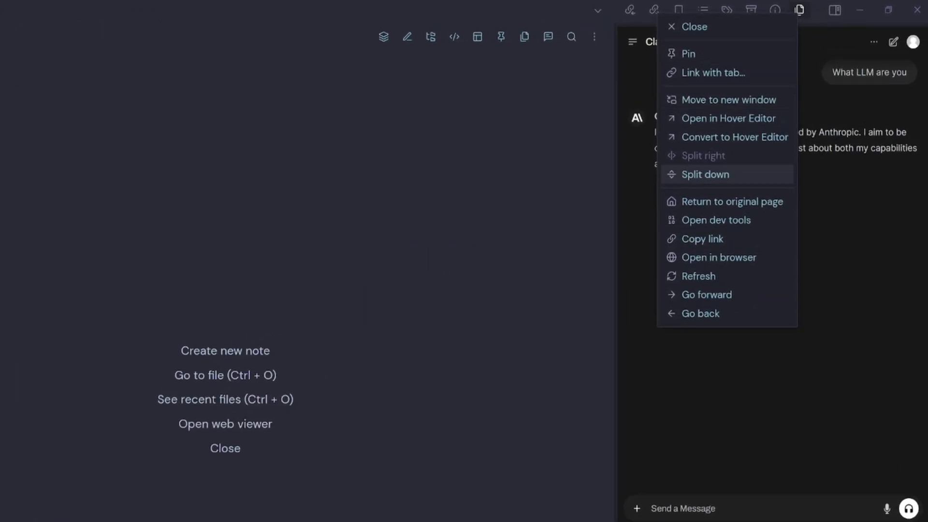
# Close the Smart AI frame in the sidebar and reopen it through its Open Smart AI shortcut above the empty tab.
pyautogui.click(715, 27)
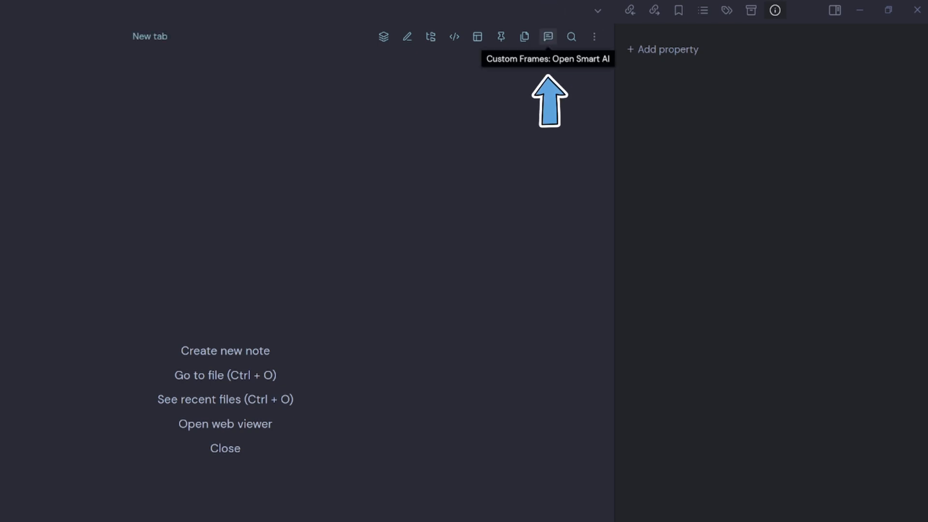
pyautogui.click(547, 36)
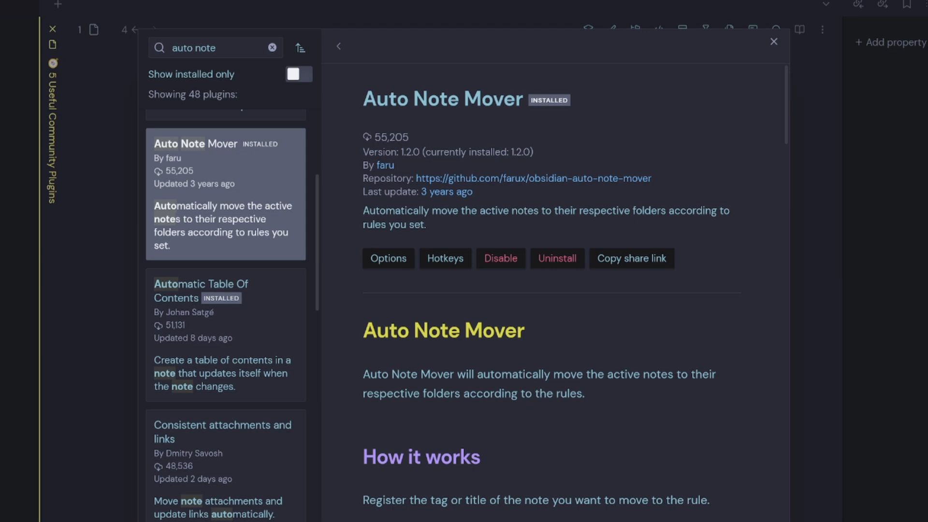
# Open the Auto Note Mover options and examine the trigger choices, the folder and tag rules, and the excluded folder settings.
pyautogui.click(389, 259)
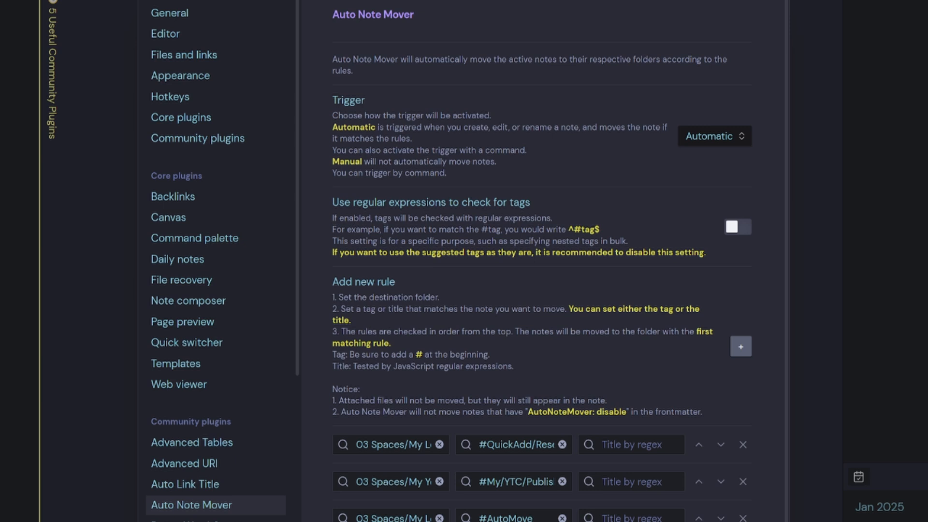
pyautogui.click(714, 136)
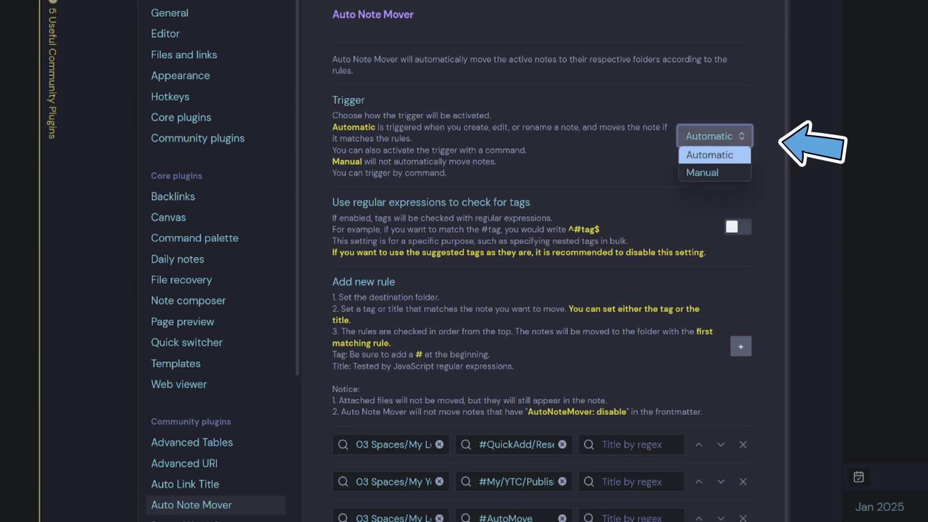
pyautogui.press('Escape')
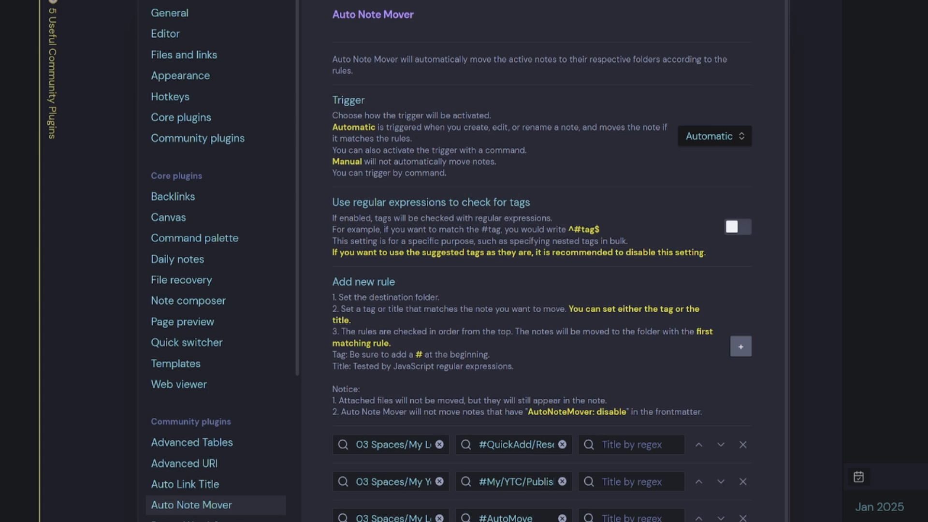
pyautogui.scroll(-3, 542, 261)
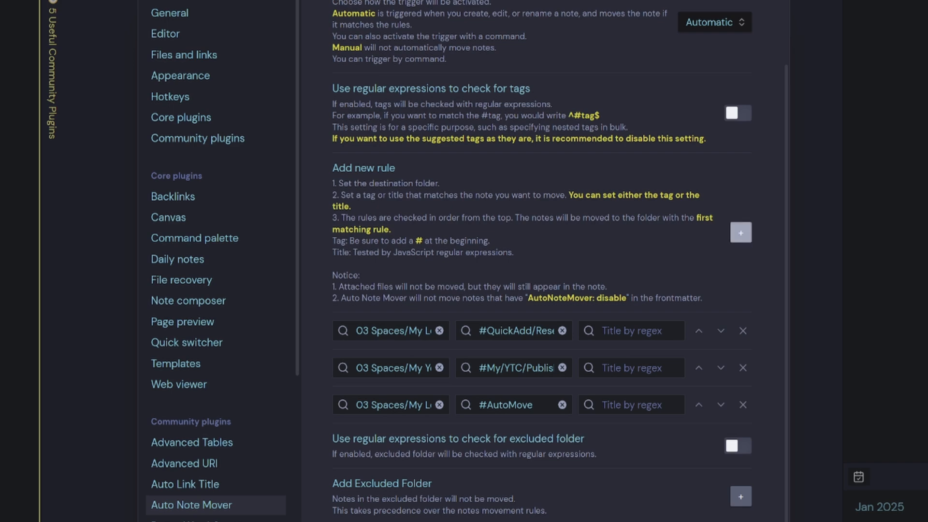
# Add a new Auto Note Mover rule and set its tag to #🔧 from the suggested tags.
pyautogui.click(740, 232)
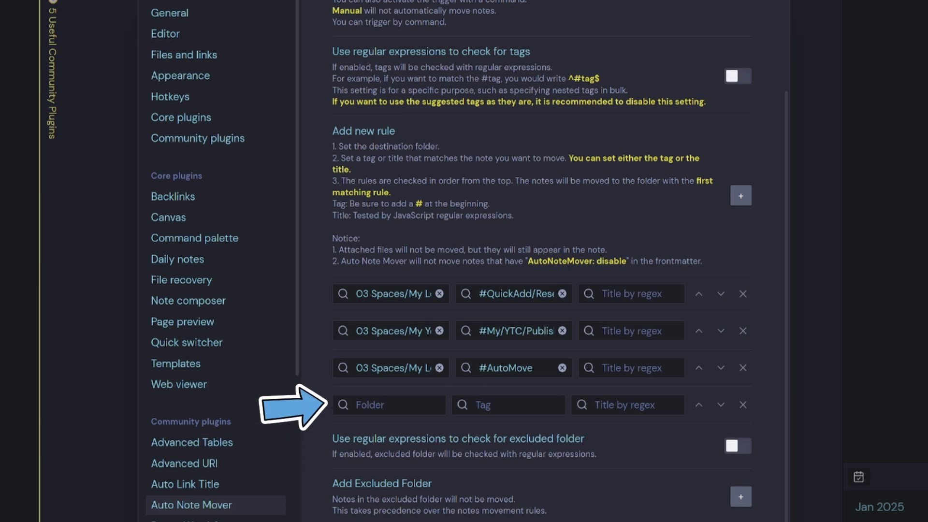
pyautogui.click(508, 405)
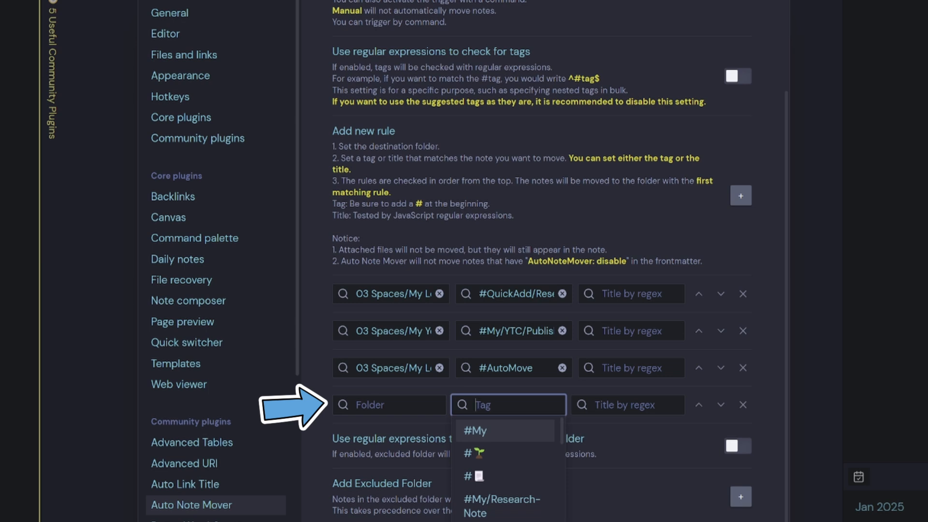
pyautogui.write('#')
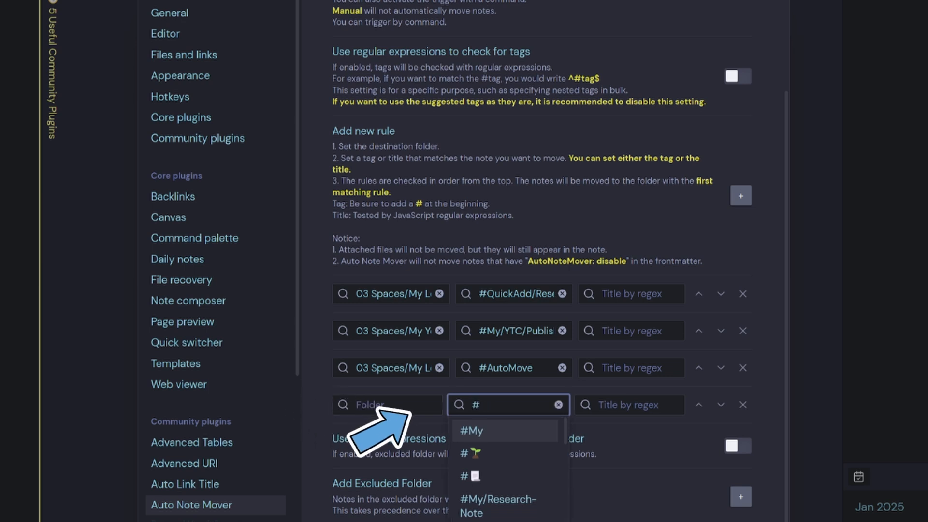
pyautogui.press('Down')
pyautogui.press('Down')
pyautogui.press('Down')
pyautogui.press('Down')
pyautogui.press('Down')
pyautogui.press('Down')
pyautogui.press('Down')
pyautogui.press('Down')
pyautogui.press('Down')
pyautogui.scroll(-5, 505, 482)
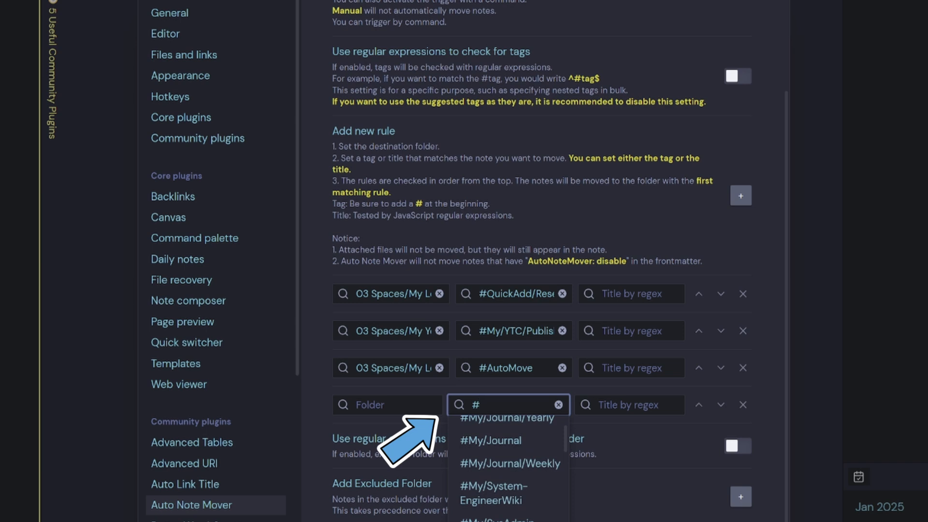
pyautogui.scroll(-3, 506, 482)
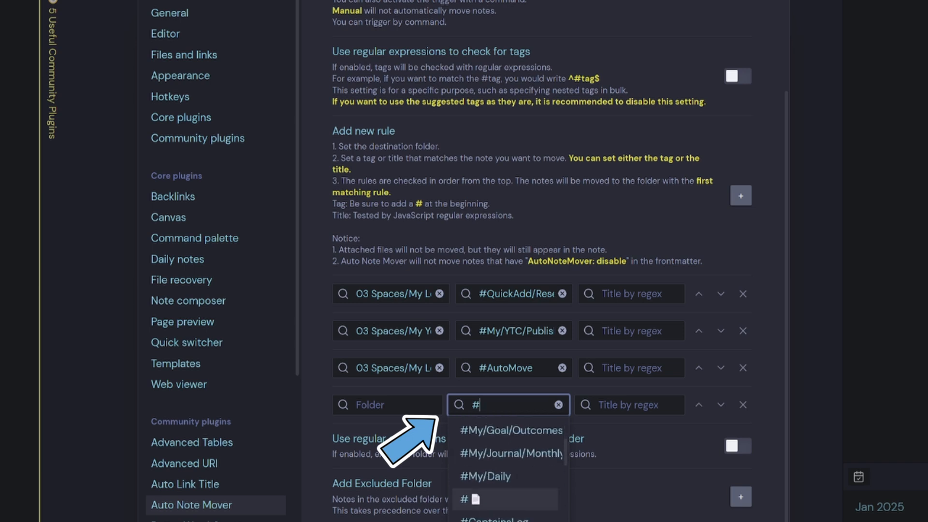
pyautogui.scroll(3, 506, 483)
pyautogui.click(505, 474)
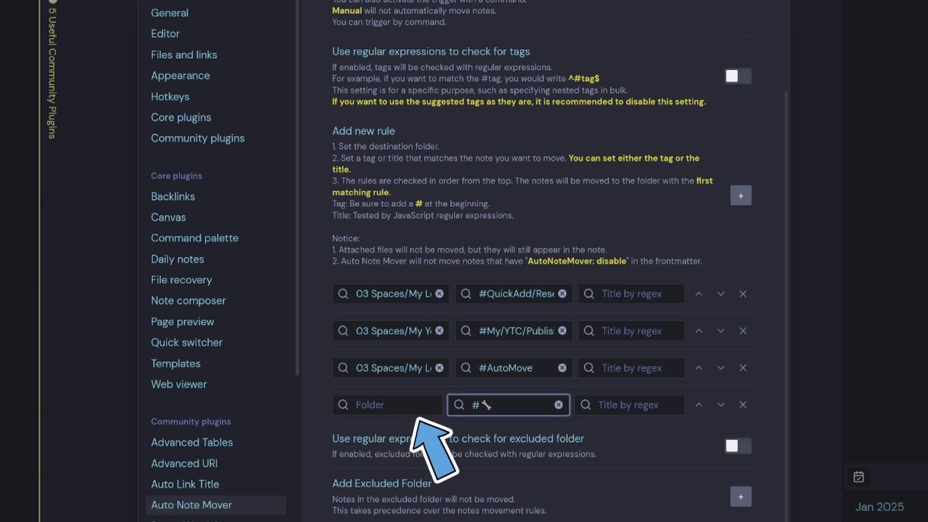
# Set the new rule's destination folder to 02 Cards/Tools.
pyautogui.click(414, 411)
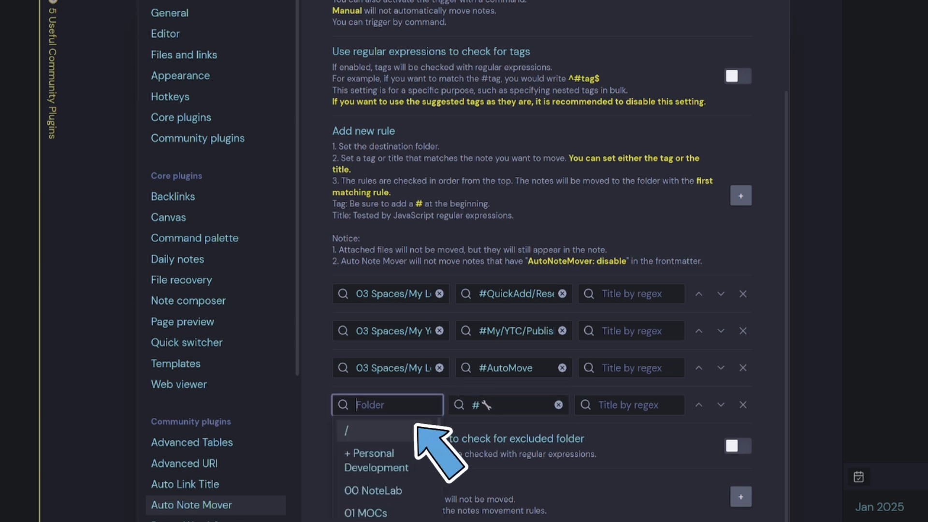
pyautogui.write('02 Cards')
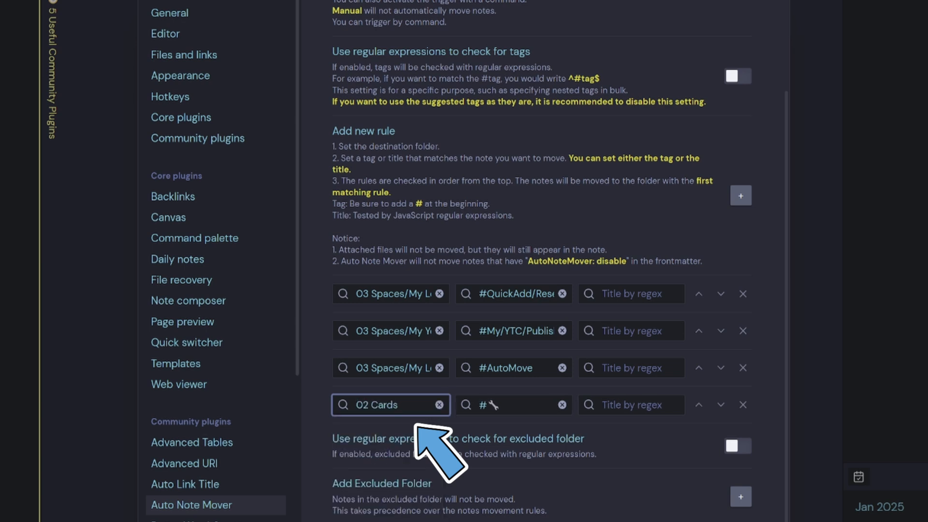
pyautogui.write('/Tools')
pyautogui.click(415, 425)
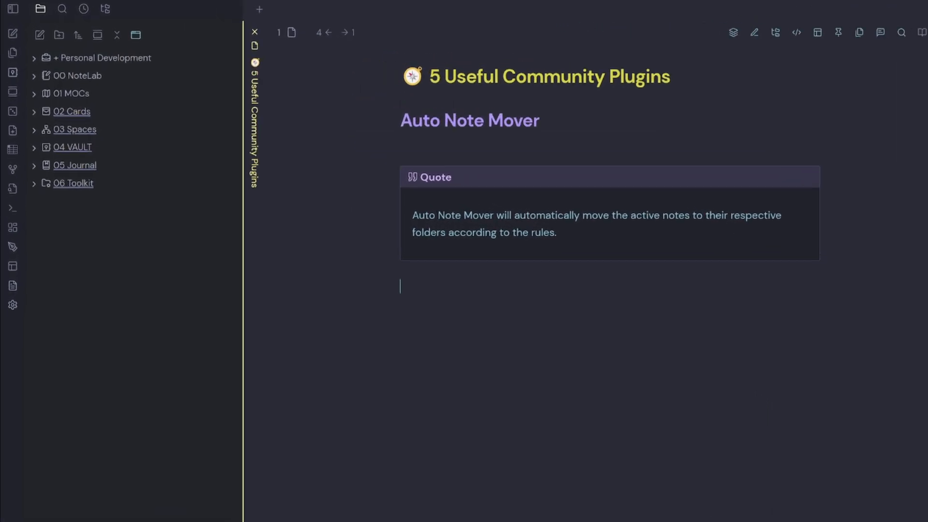
# Open the note Overthinking Metacognitive Therapy Techniques from the 00 NoteLab folder and show its properties.
pyautogui.click(83, 81)
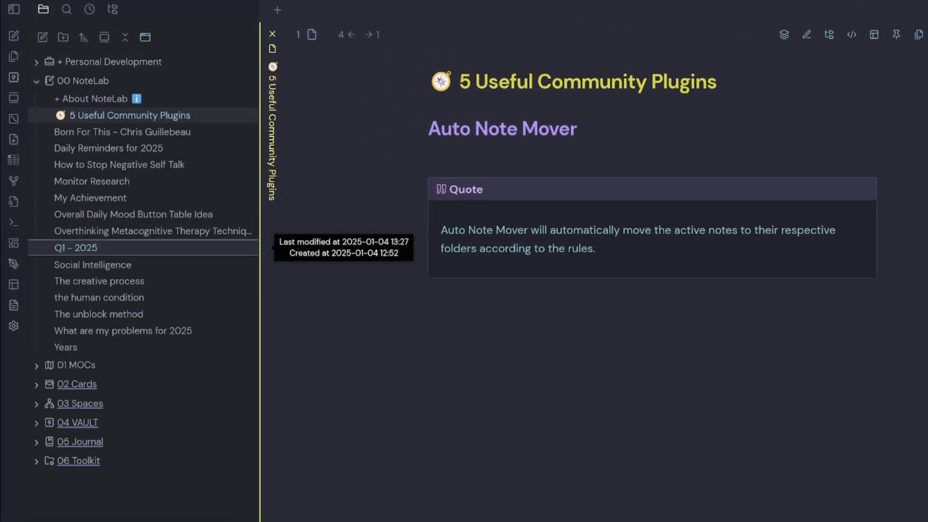
pyautogui.click(153, 231)
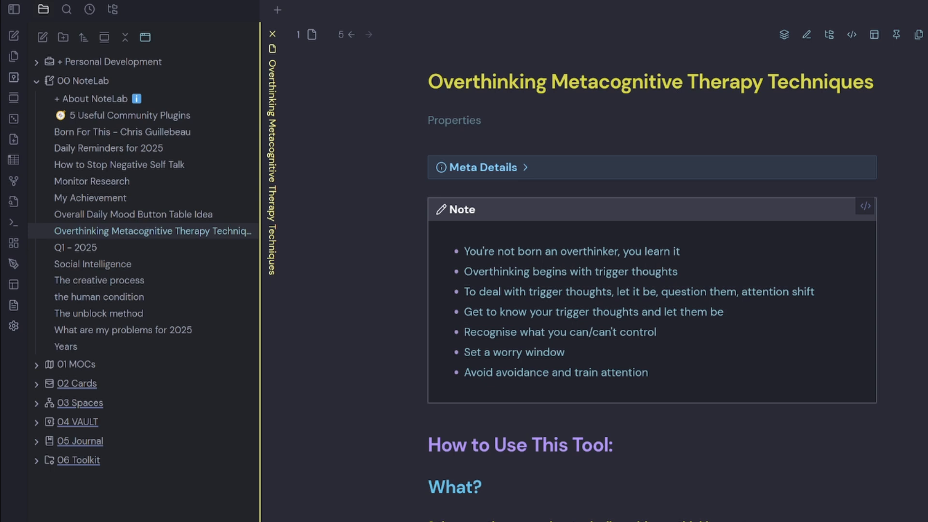
pyautogui.click(83, 81)
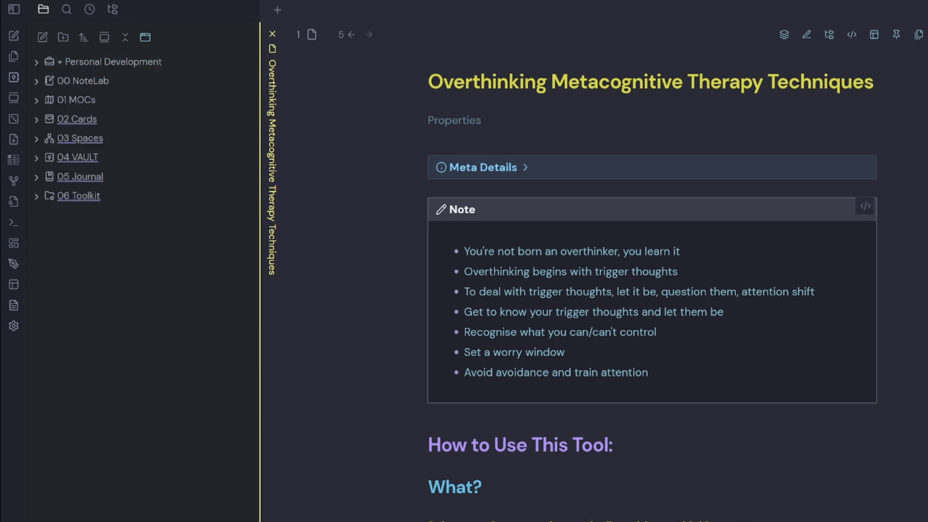
pyautogui.moveTo(454, 120)
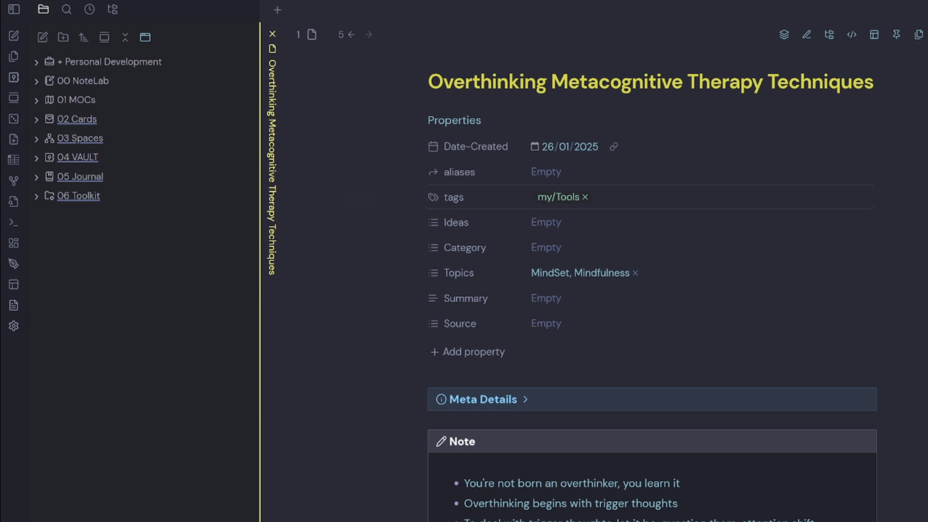
pyautogui.click(83, 81)
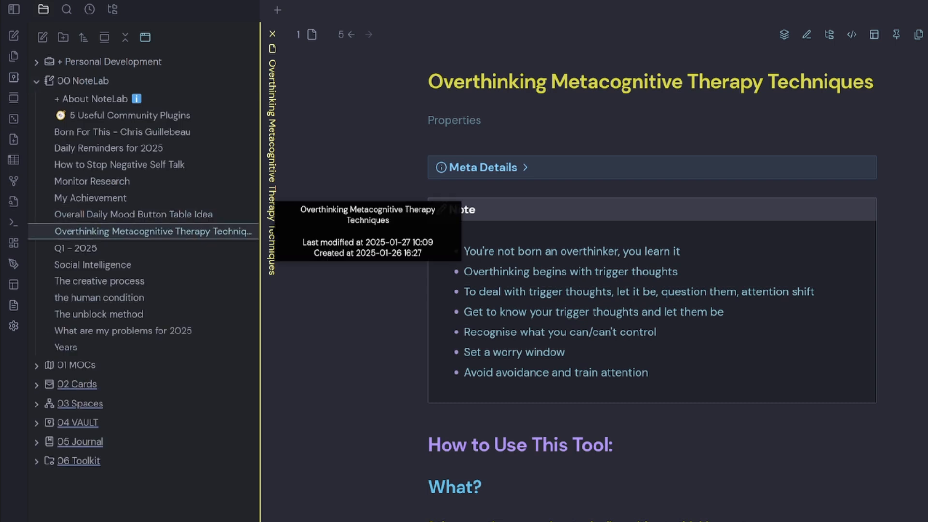
pyautogui.click(83, 80)
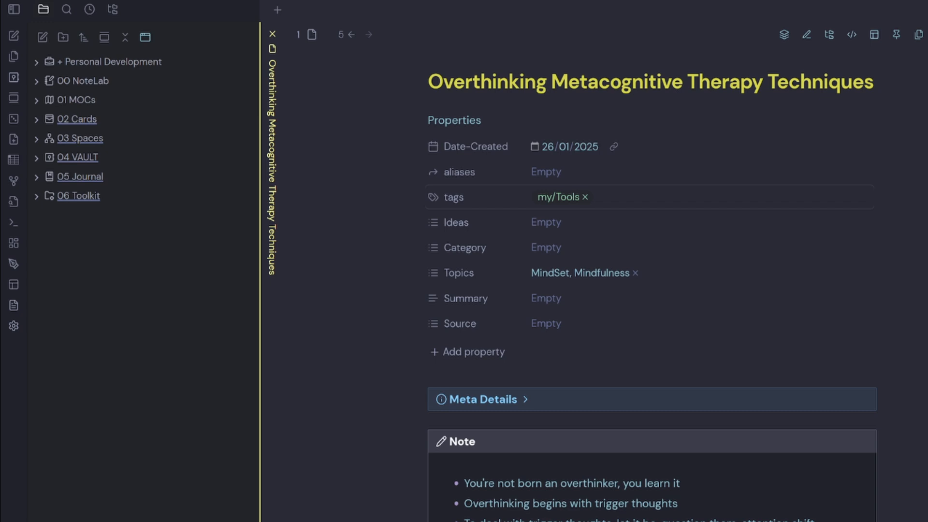
# Add the 🔧 tag to the tags property of the Overthinking Metacognitive Therapy Techniques note.
pyautogui.click(633, 197)
pyautogui.scroll(-3, 647, 263)
pyautogui.scroll(-3, 655, 305)
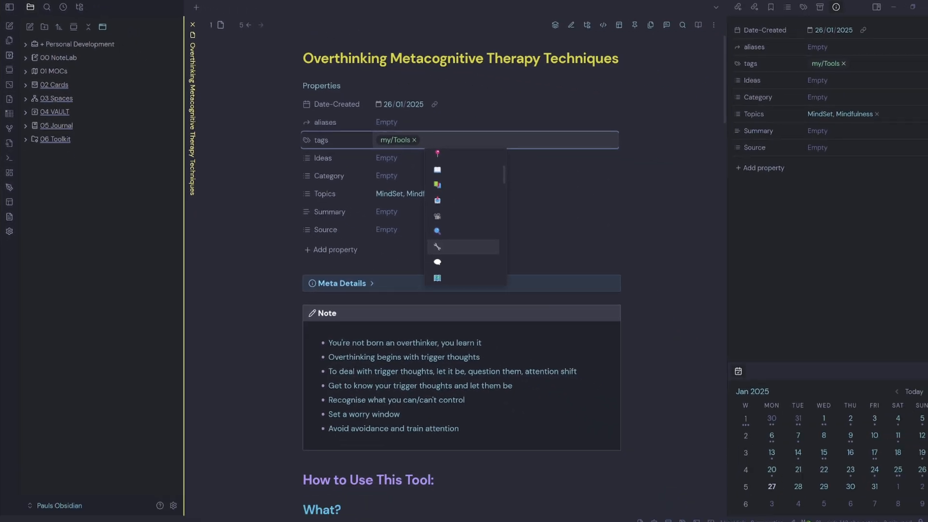
pyautogui.press('Return')
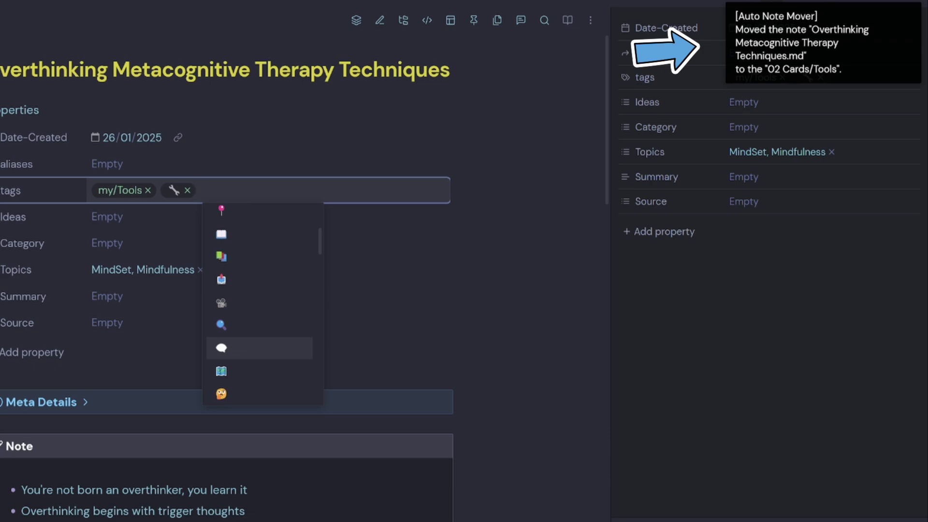
# Locate the Overthinking Metacognitive Therapy Techniques note in the Tools folder under 02 Cards and check its folder path.
pyautogui.click(19, 110)
pyautogui.click(31, 85)
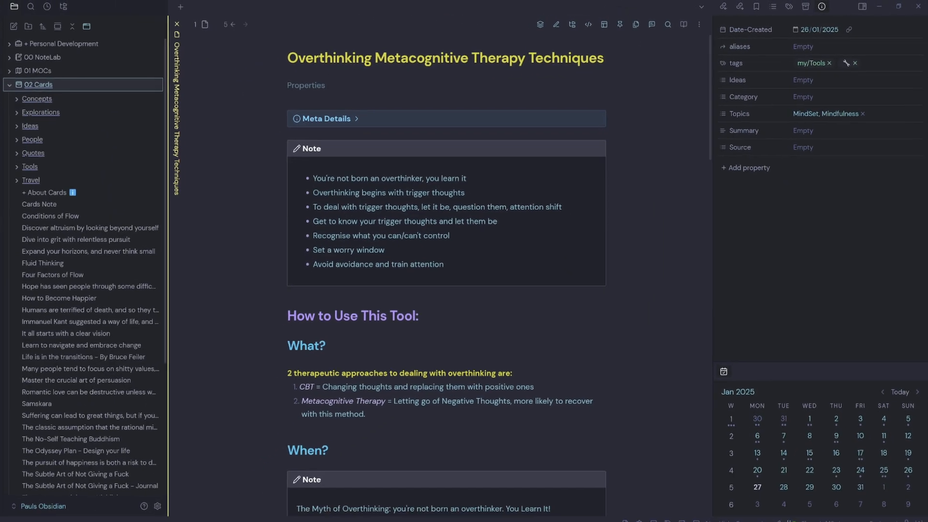
pyautogui.click(43, 164)
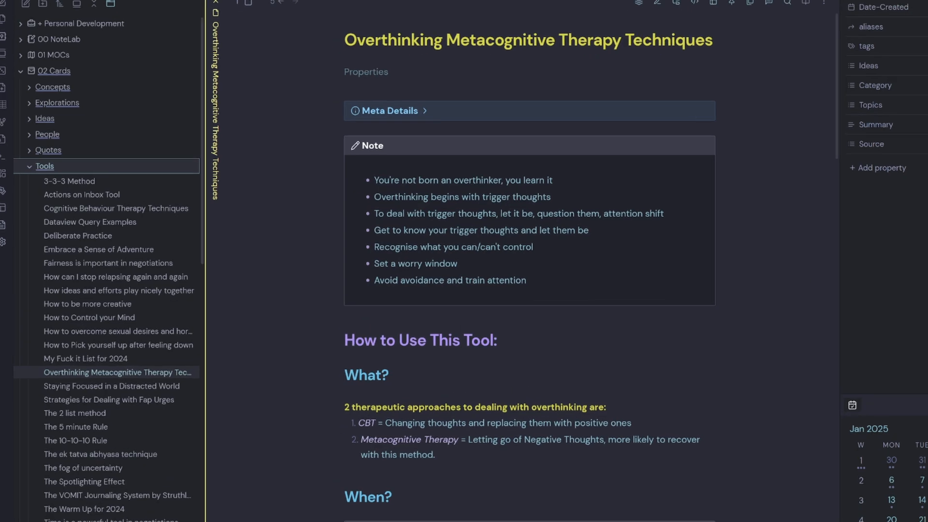
pyautogui.press('Down')
pyautogui.press('Down')
pyautogui.press('Down')
pyautogui.press('Down')
pyautogui.press('Down')
pyautogui.press('Down')
pyautogui.press('Down')
pyautogui.press('Down')
pyautogui.press('Down')
pyautogui.press('Down')
pyautogui.press('Down')
pyautogui.press('Down')
pyautogui.press('Down')
pyautogui.press('Down')
pyautogui.press('Down')
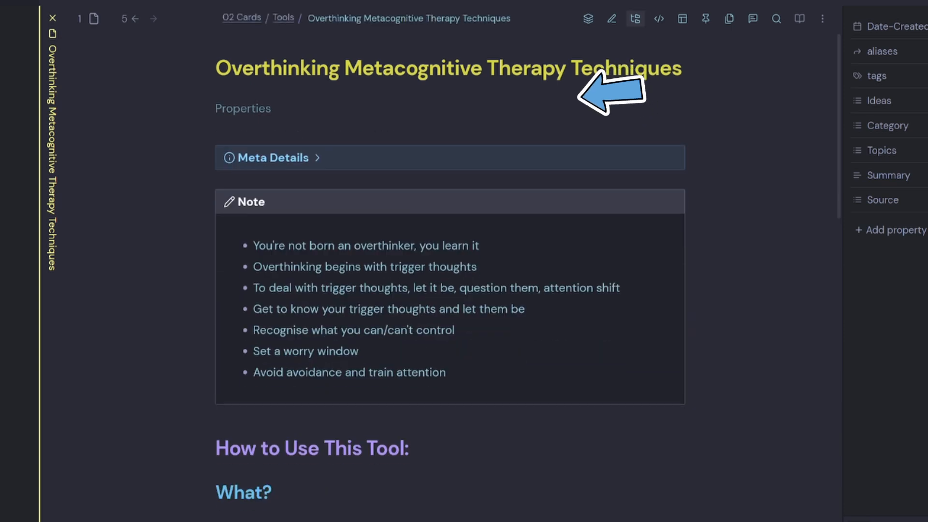
pyautogui.click(634, 18)
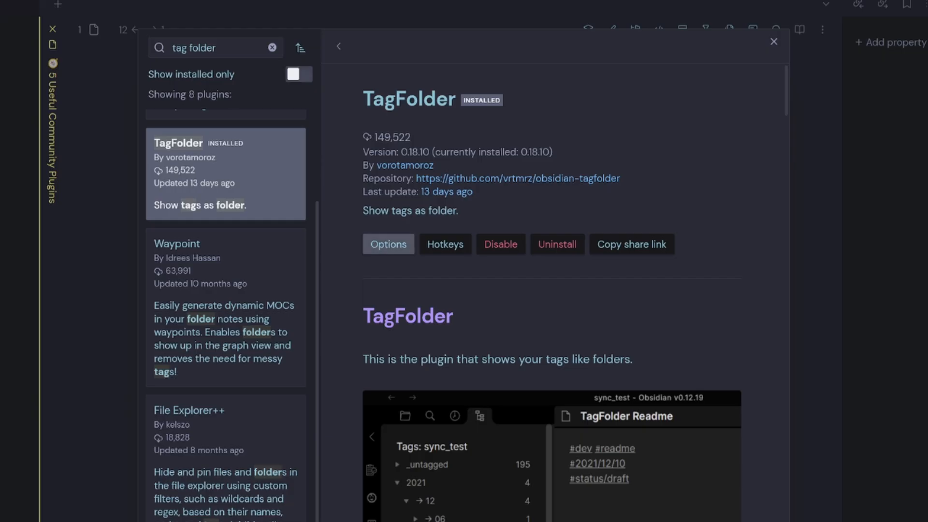
# Open the TagFolder plugin options and try switching Always Open on and back off.
pyautogui.click(388, 244)
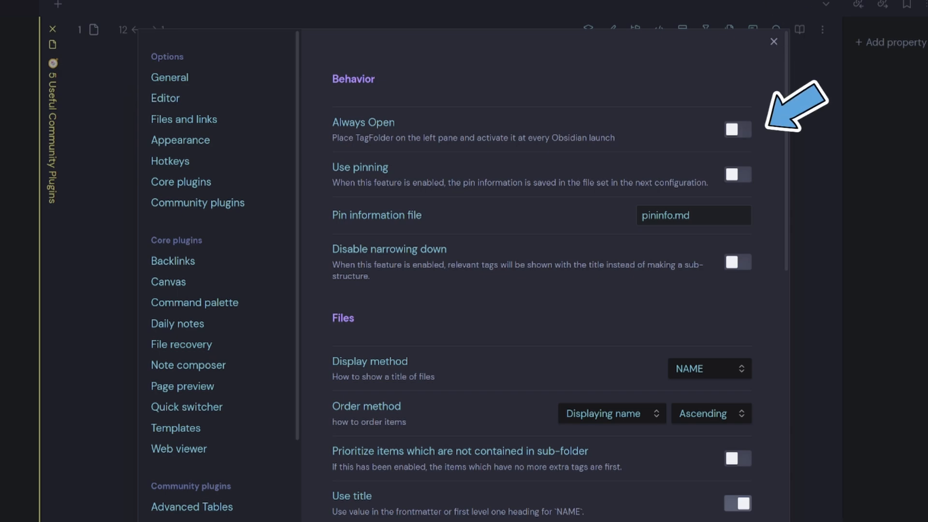
pyautogui.click(737, 130)
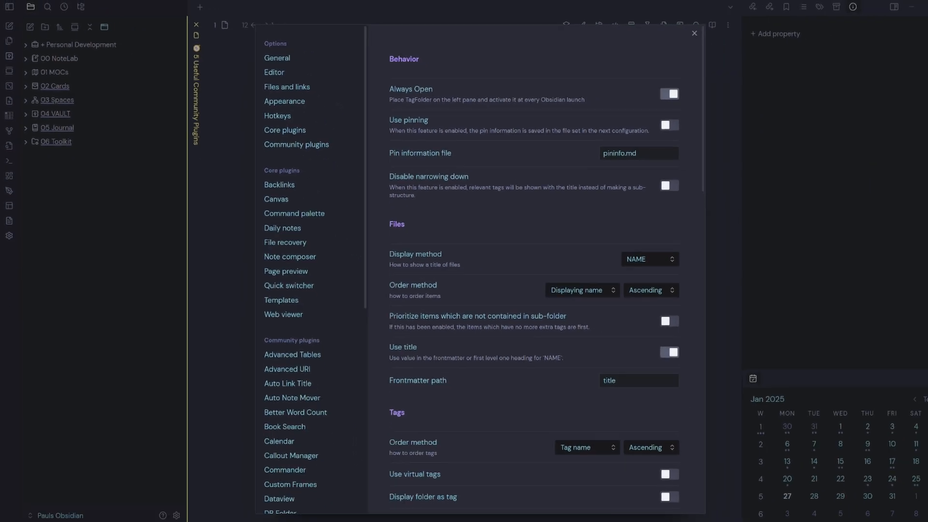
pyautogui.click(734, 128)
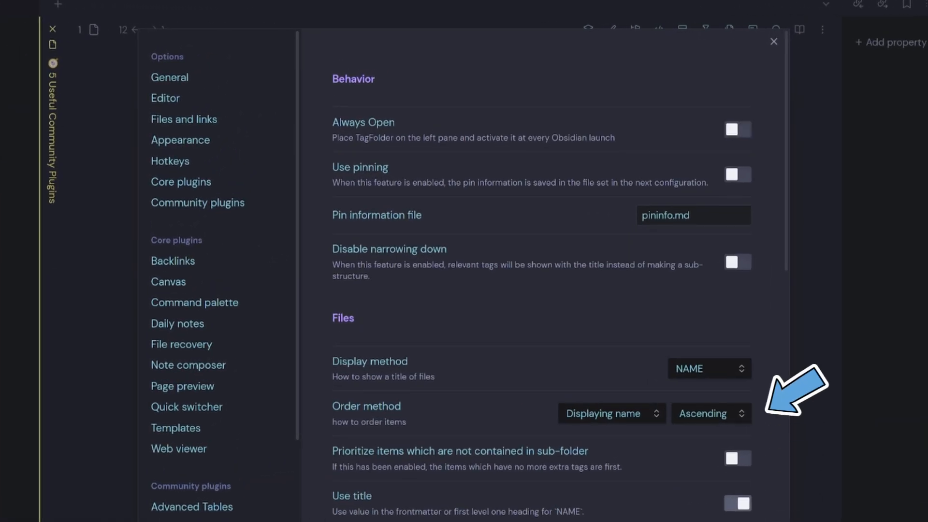
# Examine the TagFolder choices for ordering files and tags, and close the settings.
pyautogui.click(612, 414)
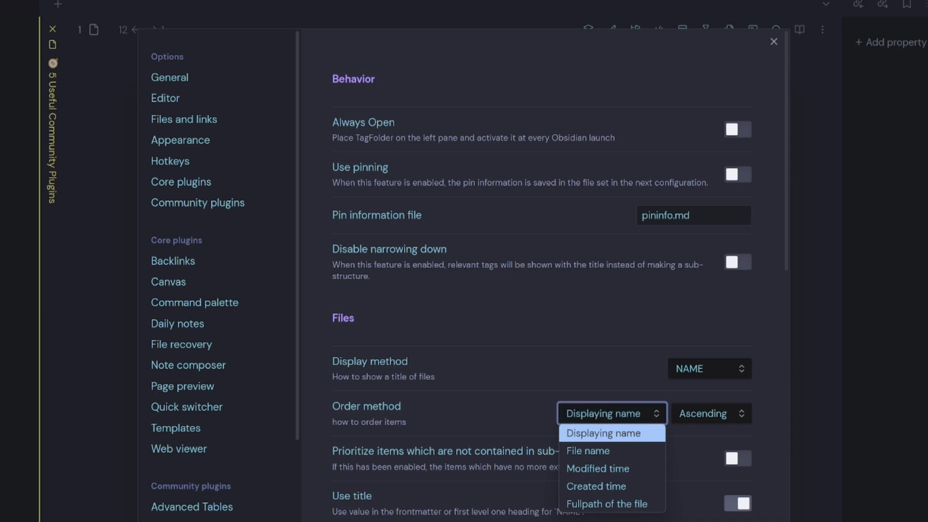
pyautogui.click(710, 414)
pyautogui.click(512, 414)
pyautogui.scroll(-6, 541, 276)
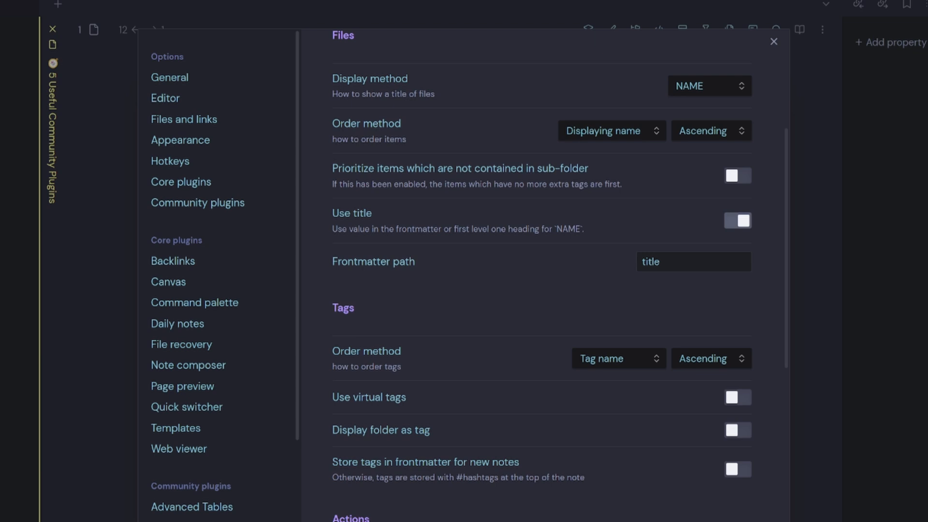
pyautogui.scroll(6, 541, 275)
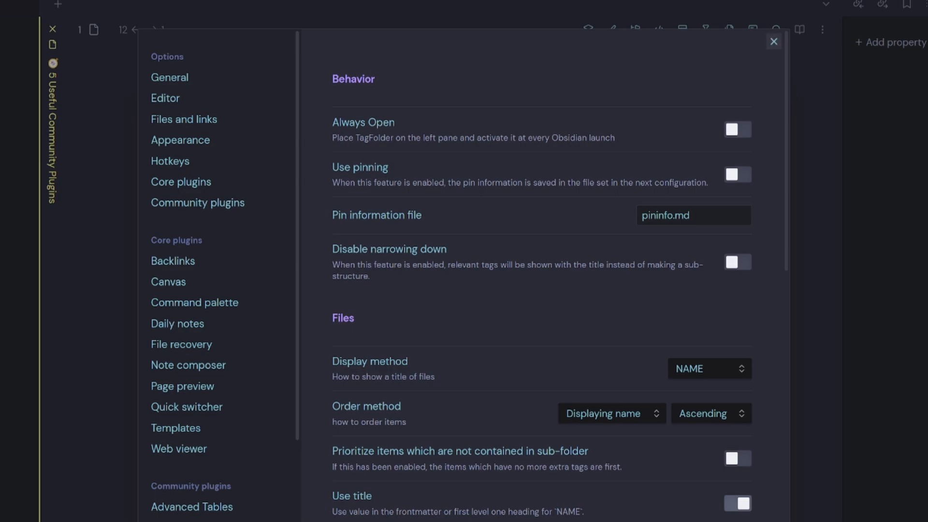
pyautogui.click(773, 42)
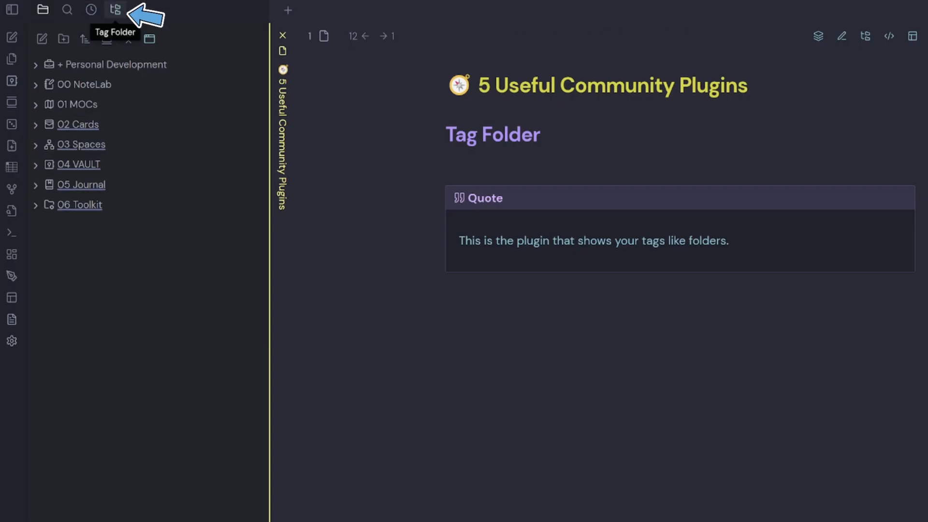
# In the Tag Folder view, expand the 🌱 tag and its 🔧 subtag and open the Overthinking Metacognitive Therapy Techniques note.
pyautogui.click(115, 9)
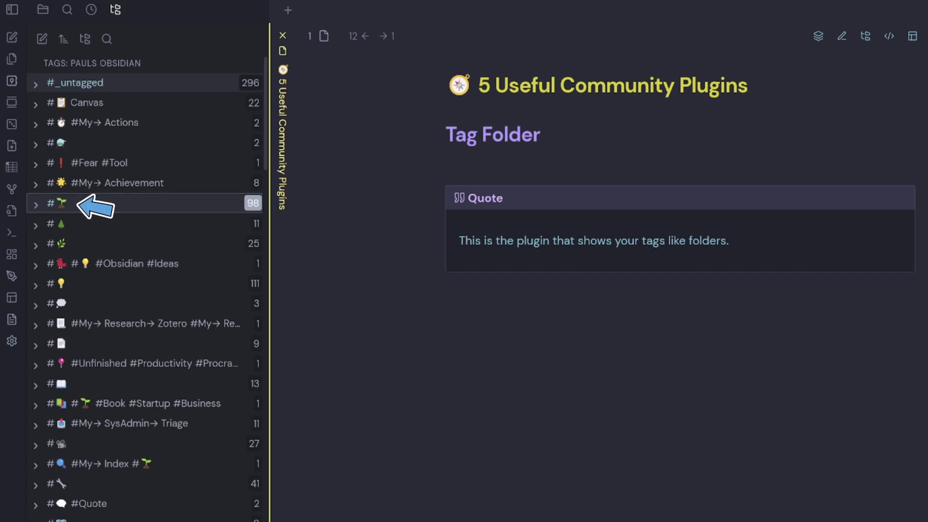
pyautogui.click(79, 204)
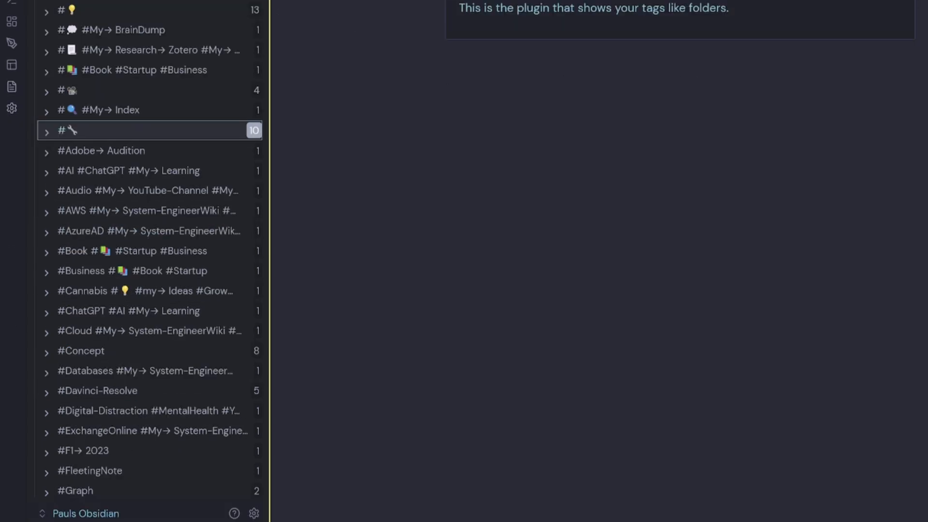
pyautogui.click(72, 363)
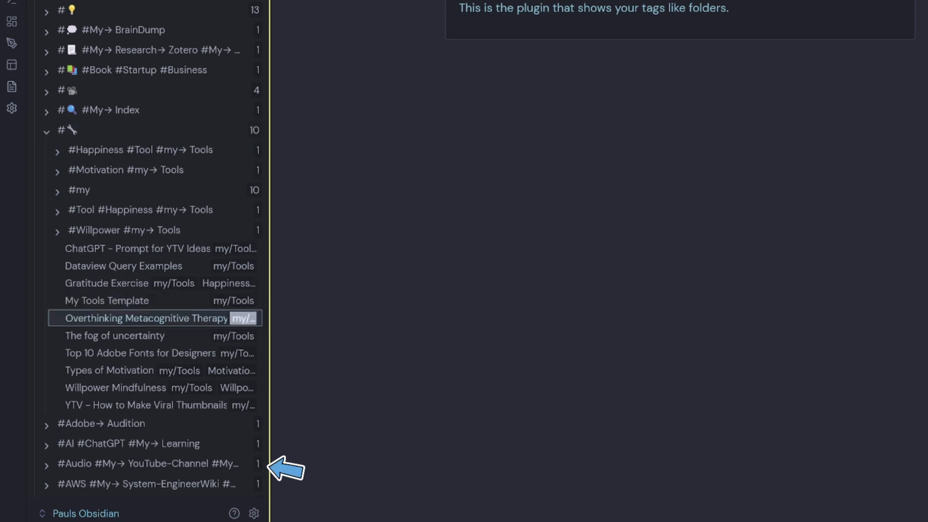
pyautogui.click(145, 318)
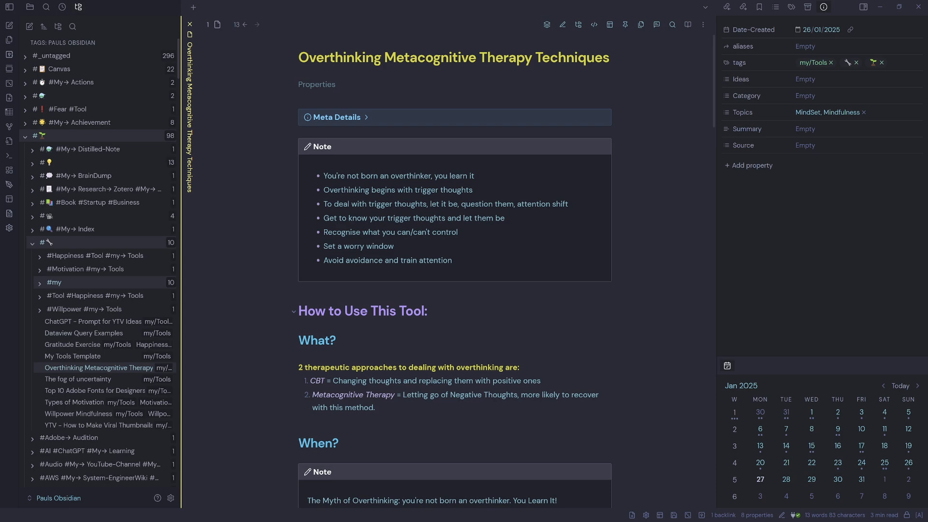
# Examine the opened note's tags in its properties and read through its Metacognitive Therapy diagrams.
pyautogui.click(317, 85)
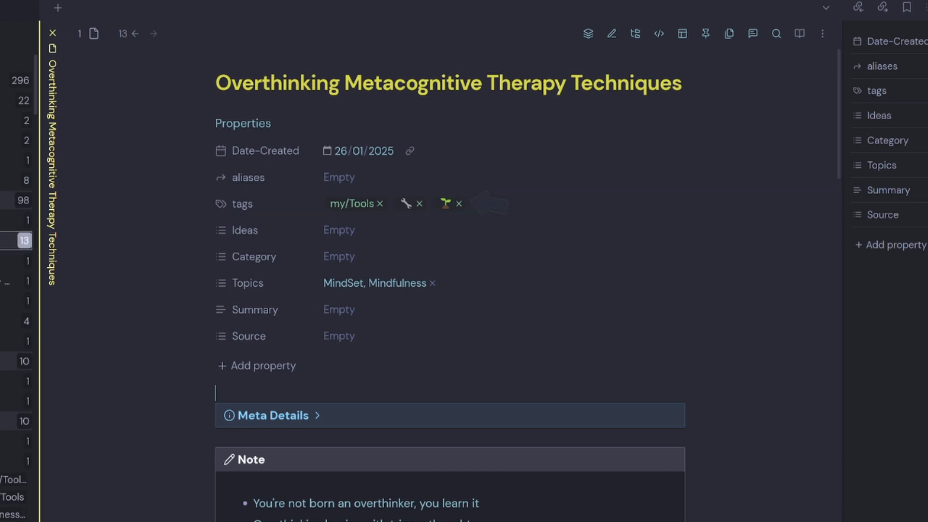
pyautogui.click(242, 123)
pyautogui.scroll(-10, 450, 290)
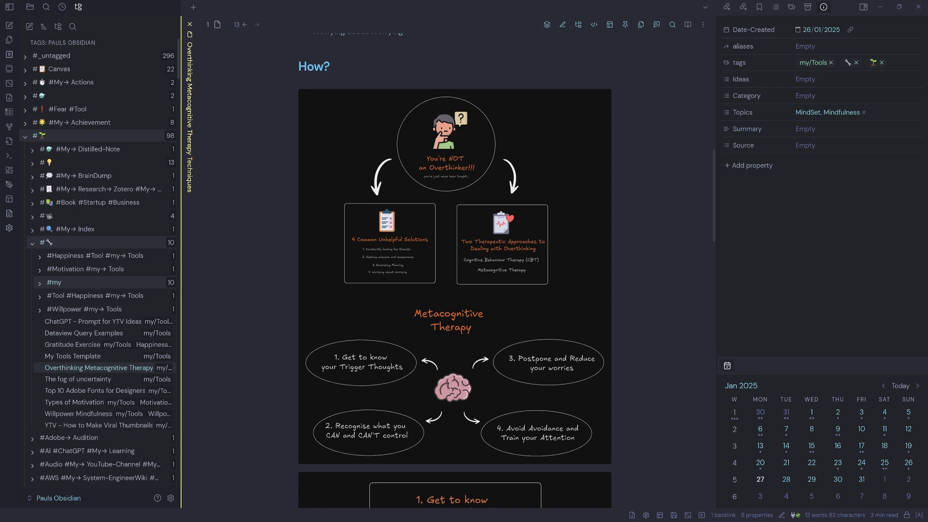
pyautogui.scroll(-9, 454, 270)
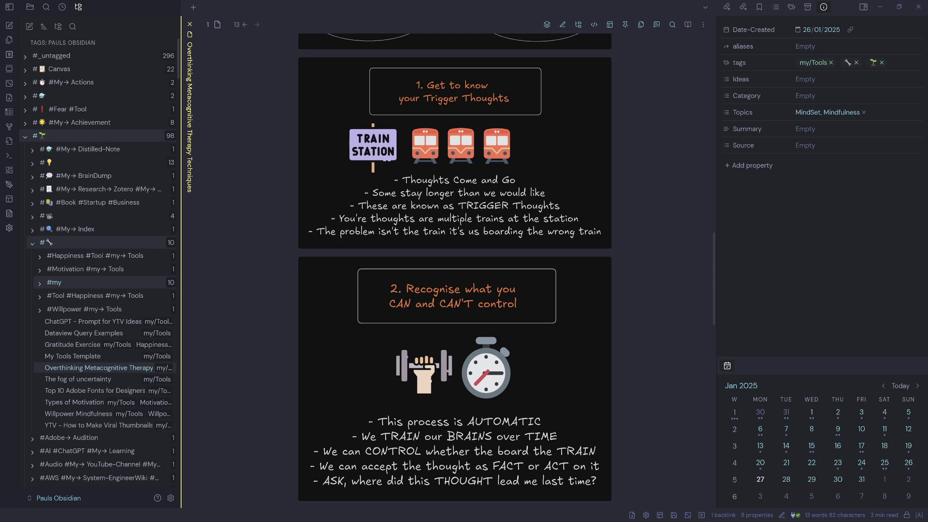
# In the Overthinking Metacognitive Therapy Techniques note's properties, replace the 🌱 tag with the distilled-note emoji and evergreen tree tags, and collapse the properties.
pyautogui.scroll(-9, 455, 271)
pyautogui.moveTo(714, 330); pyautogui.dragTo(714, 75)
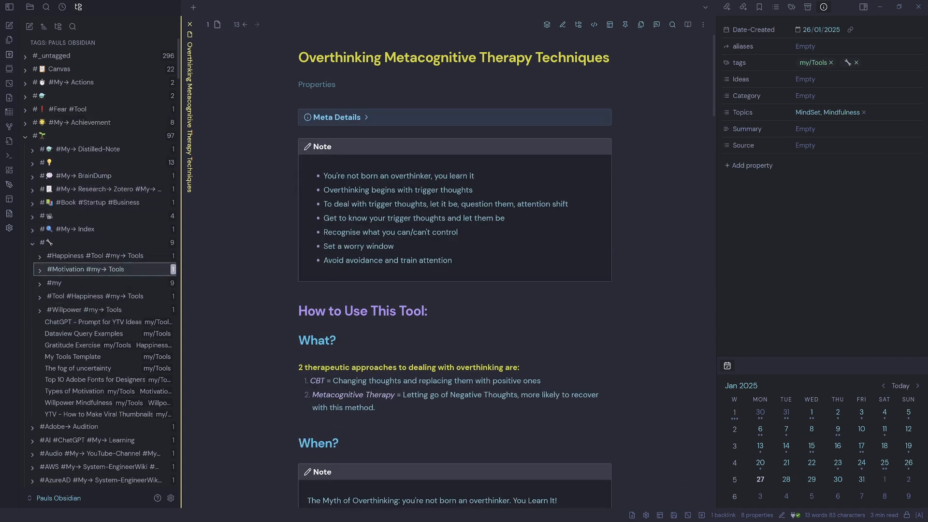
pyautogui.click(316, 84)
pyautogui.click(458, 138)
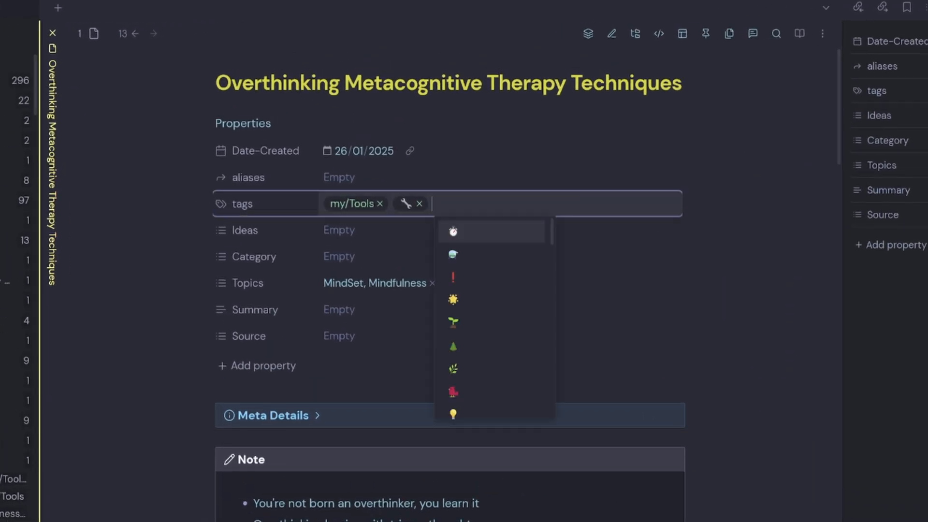
pyautogui.press('Down')
pyautogui.press('Return')
pyautogui.press('Down')
pyautogui.press('Down')
pyautogui.press('Down')
pyautogui.press('Down')
pyautogui.click(531, 323)
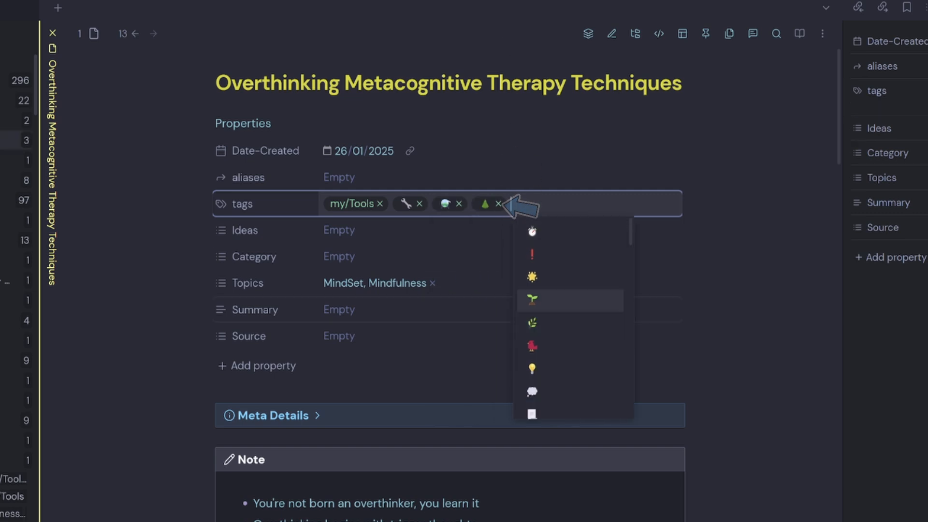
pyautogui.click(242, 123)
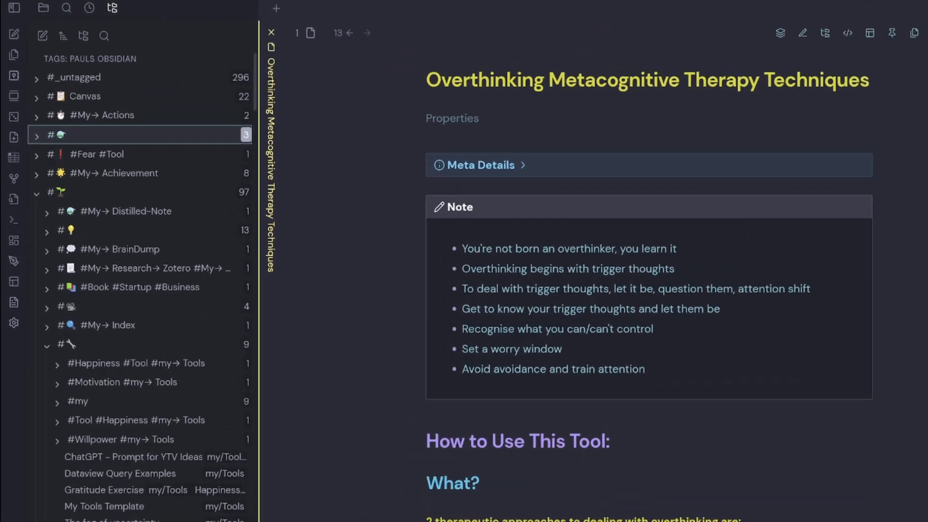
# Check the notes and subtags under the distilled-note emoji and evergreen tree tags, and collapse both along with the 🌱 tag.
pyautogui.click(63, 141)
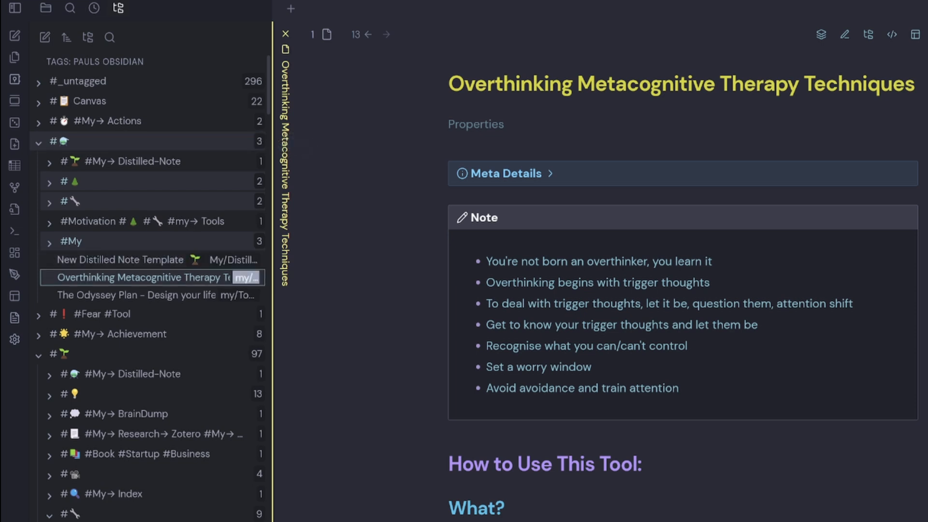
pyautogui.click(65, 142)
pyautogui.click(64, 202)
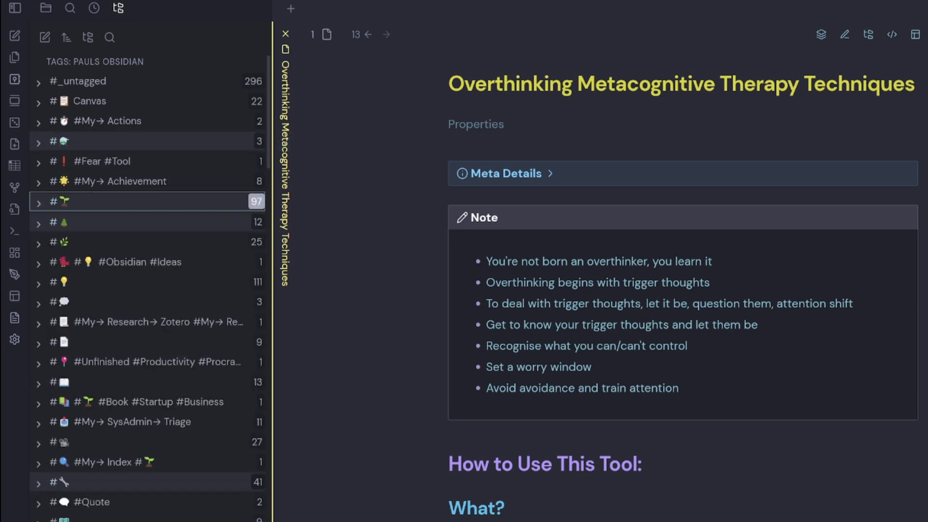
pyautogui.click(64, 222)
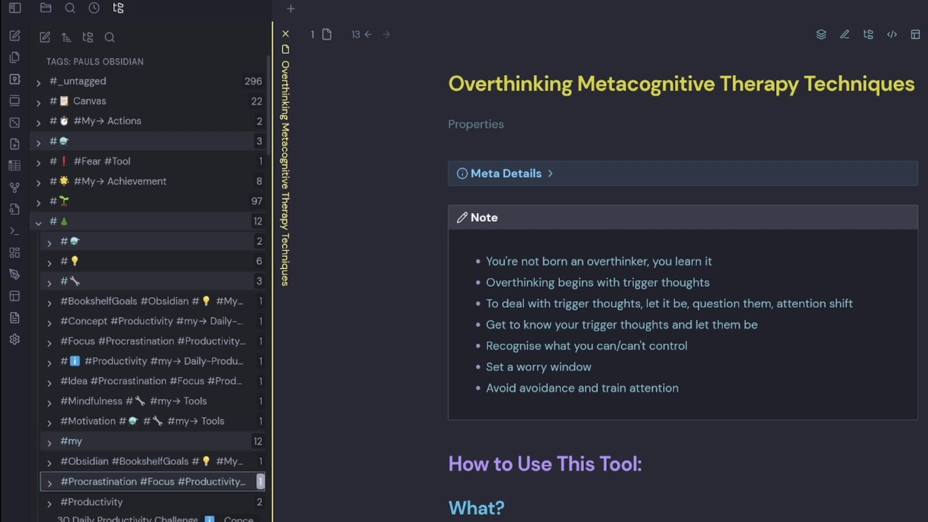
pyautogui.click(63, 222)
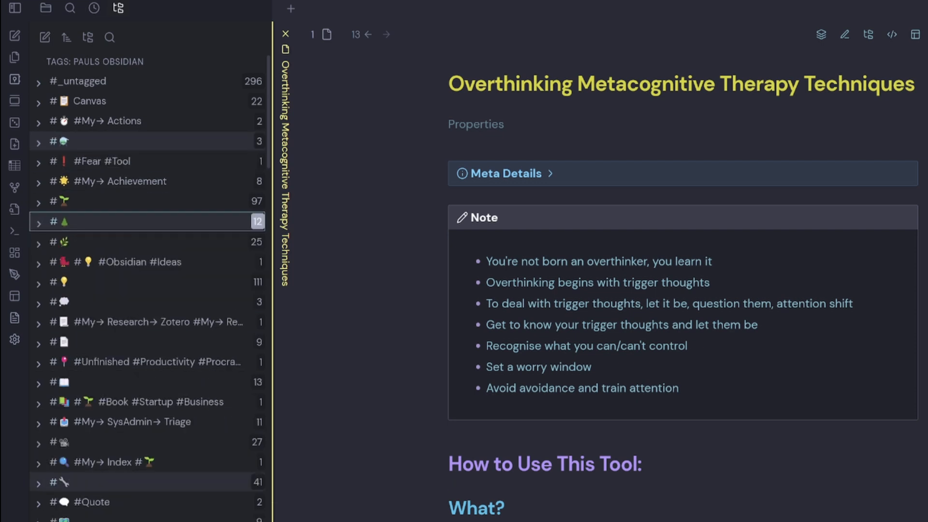
# Show the vault's regular folder list for comparison and return to the Tag Folder view.
pyautogui.click(476, 124)
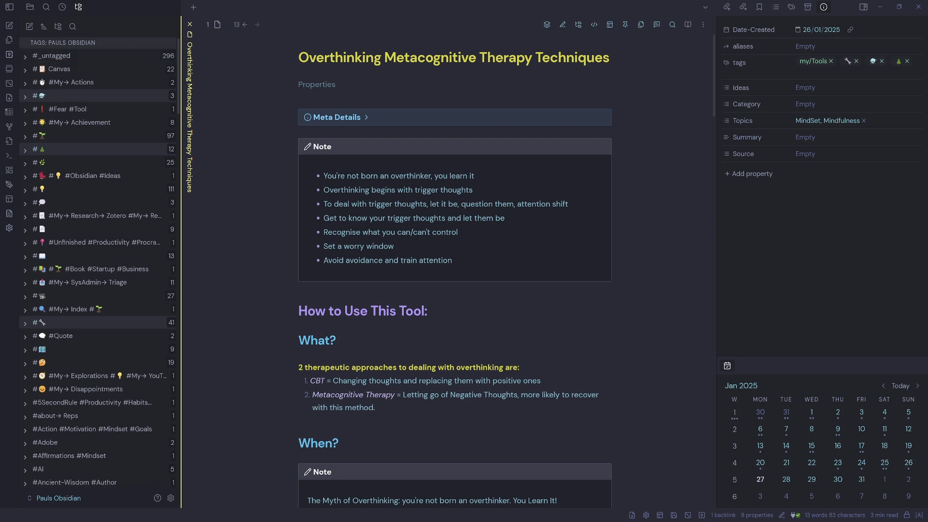
pyautogui.click(30, 7)
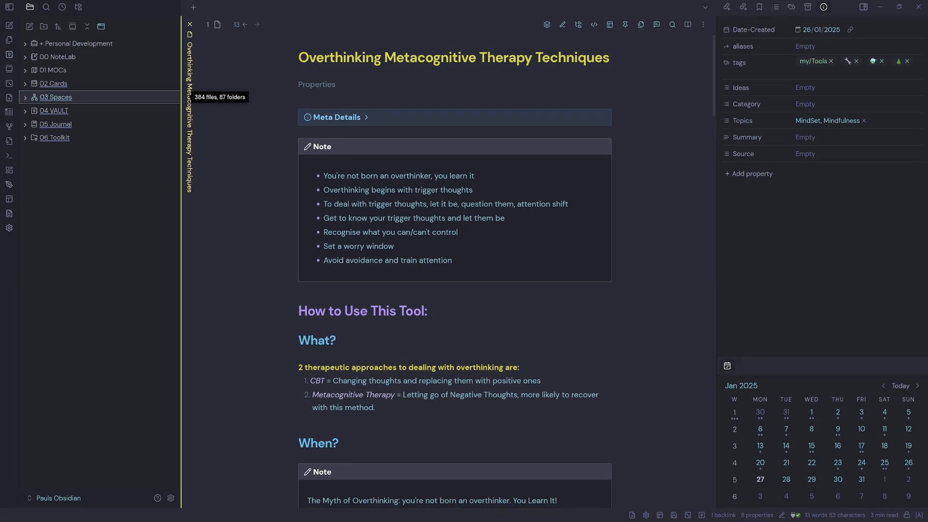
pyautogui.click(78, 7)
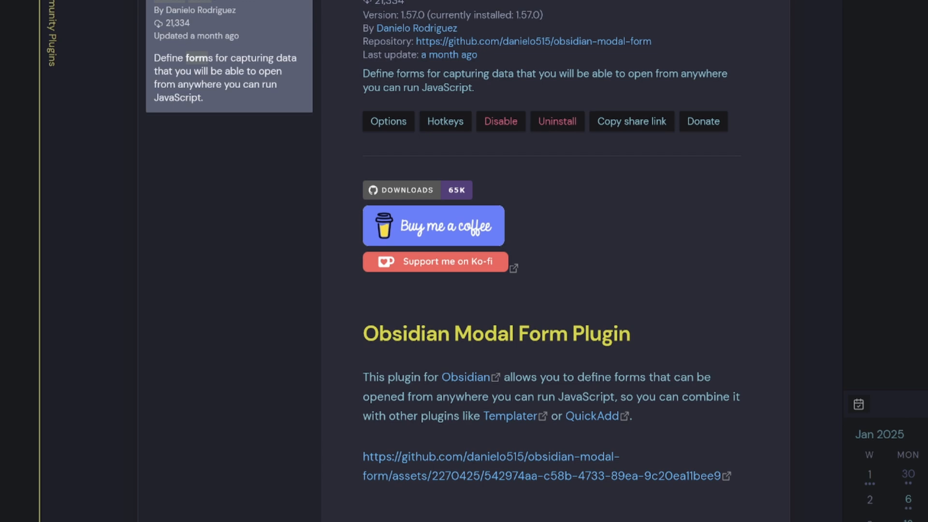
# Open the Modal Form plugin options, examine the Editor position choices, and leave the settings.
pyautogui.click(389, 121)
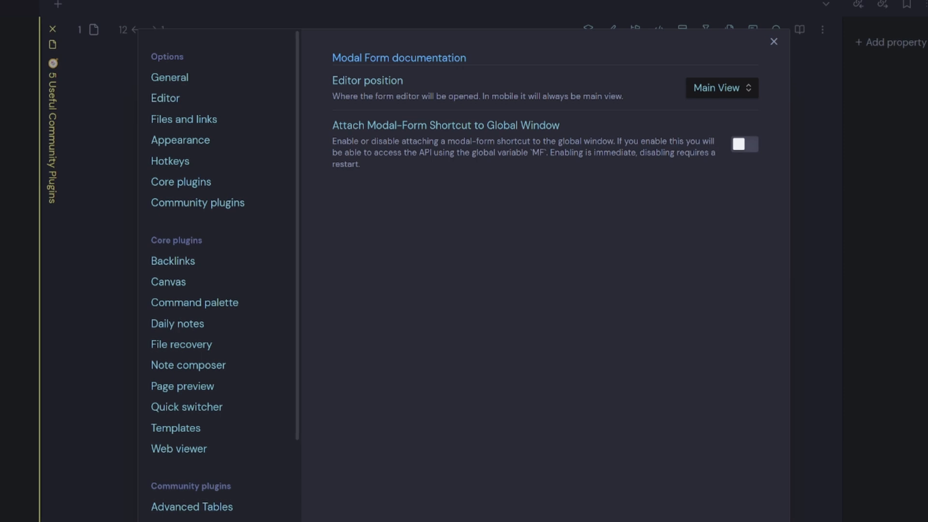
pyautogui.click(722, 88)
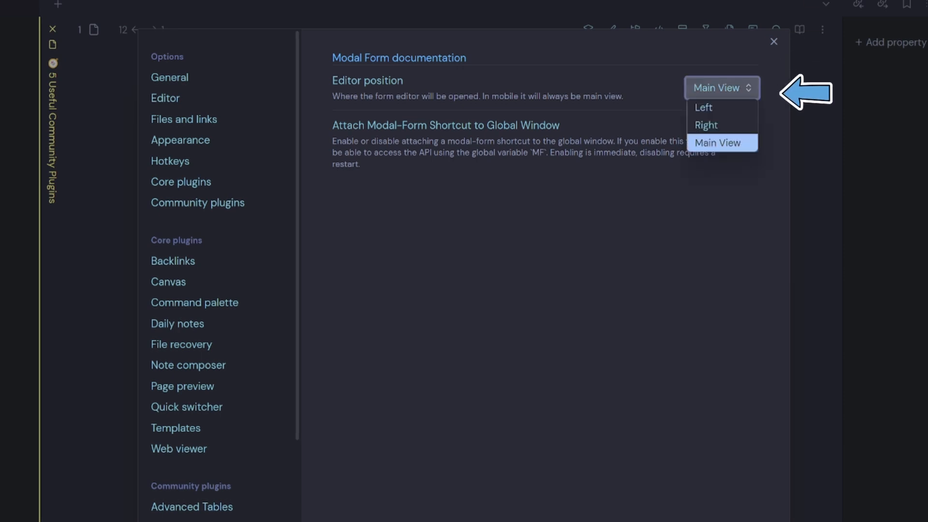
pyautogui.press('Escape')
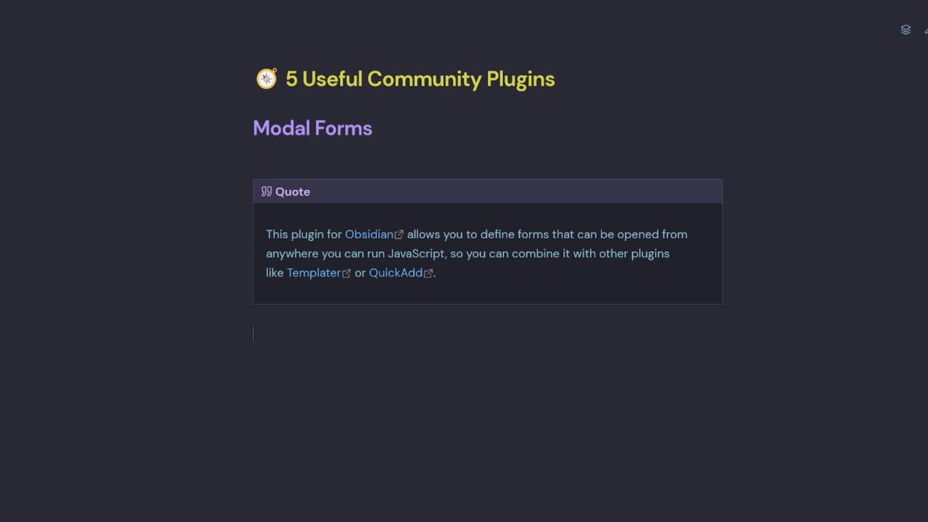
# Search the commands for "modal" and run Modal forms: Manage forms.
pyautogui.hotkey('ctrl', 'p')
pyautogui.write('modal')
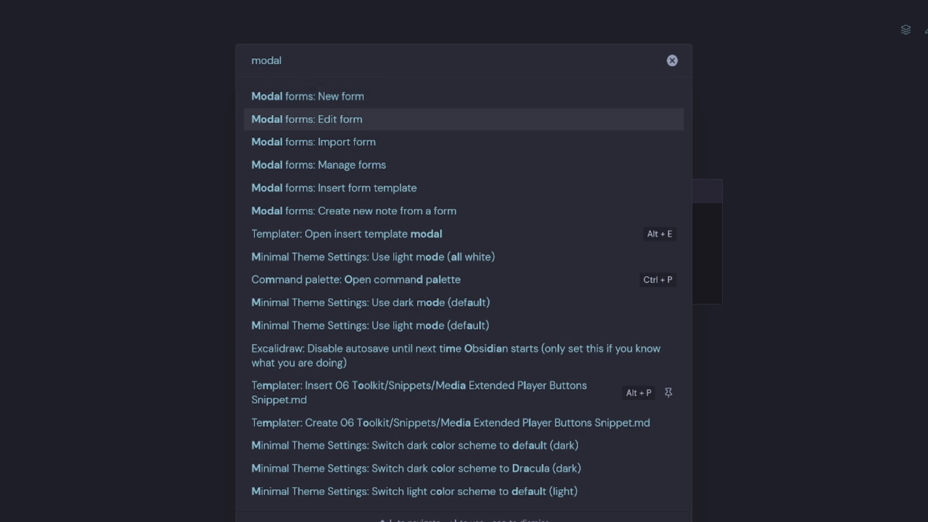
pyautogui.press('Down')
pyautogui.press('Down')
pyautogui.press('Down')
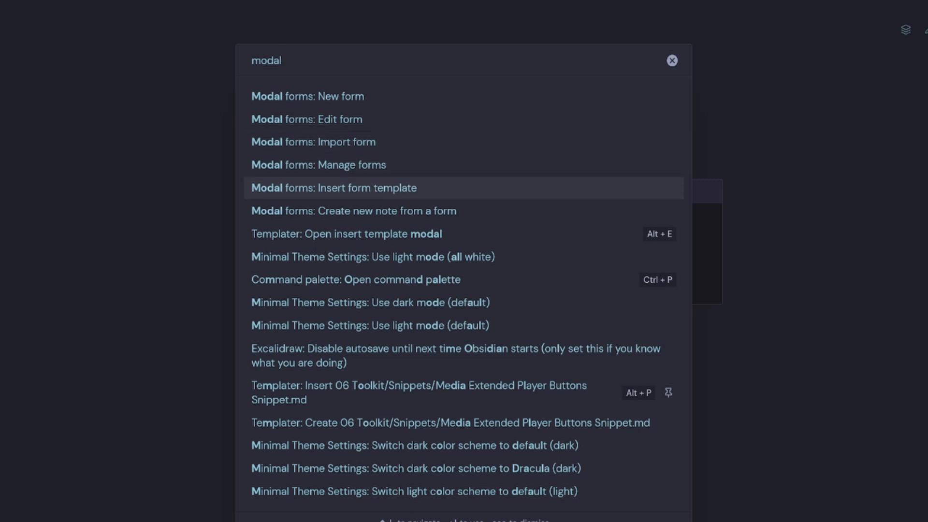
pyautogui.press('Up')
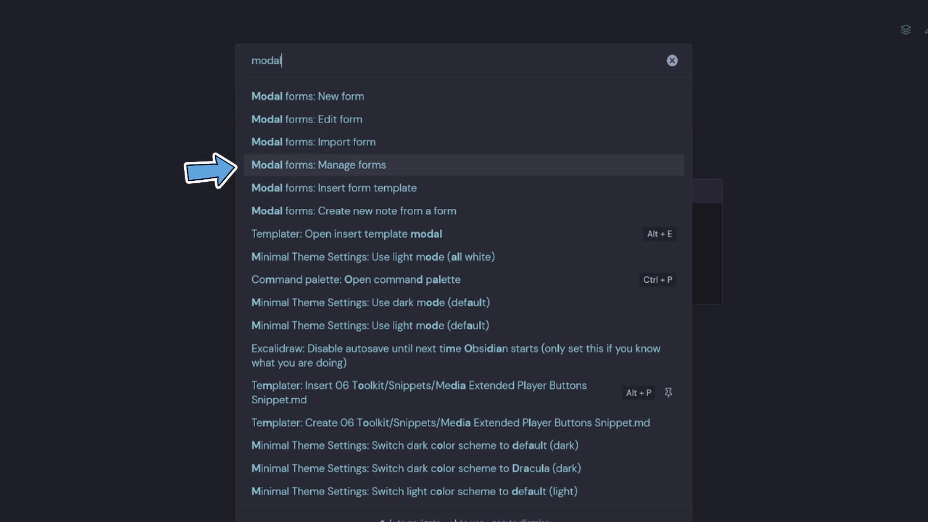
pyautogui.press('Return')
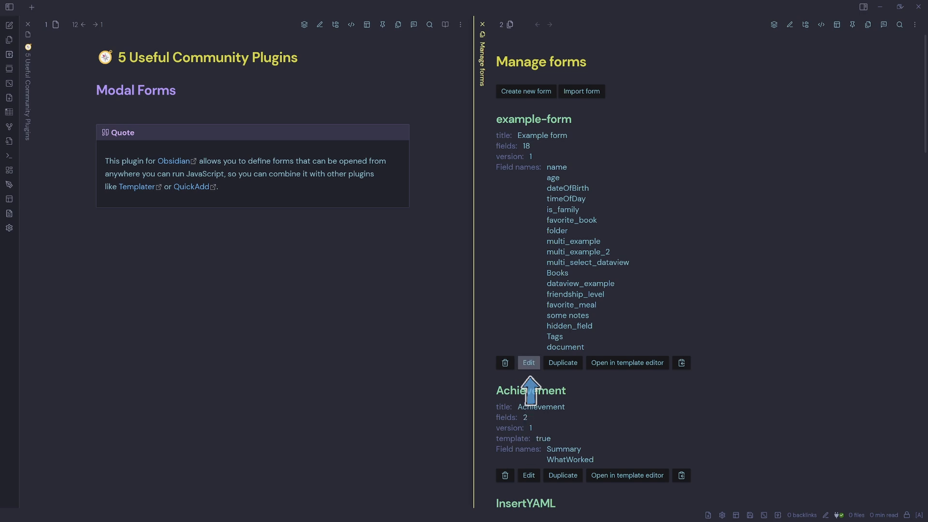
# Open example-form for editing, preview it, and look through its name, date, folder and multi-select fields.
pyautogui.click(528, 362)
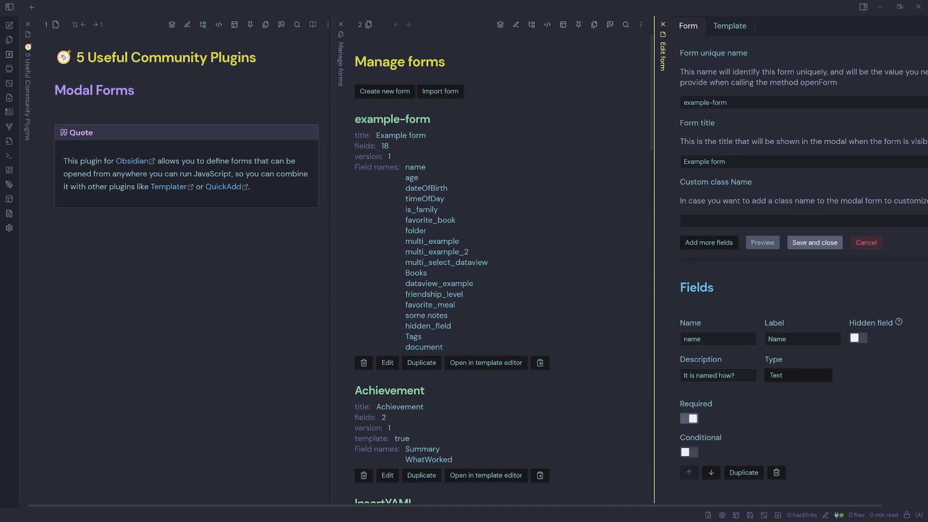
pyautogui.click(762, 242)
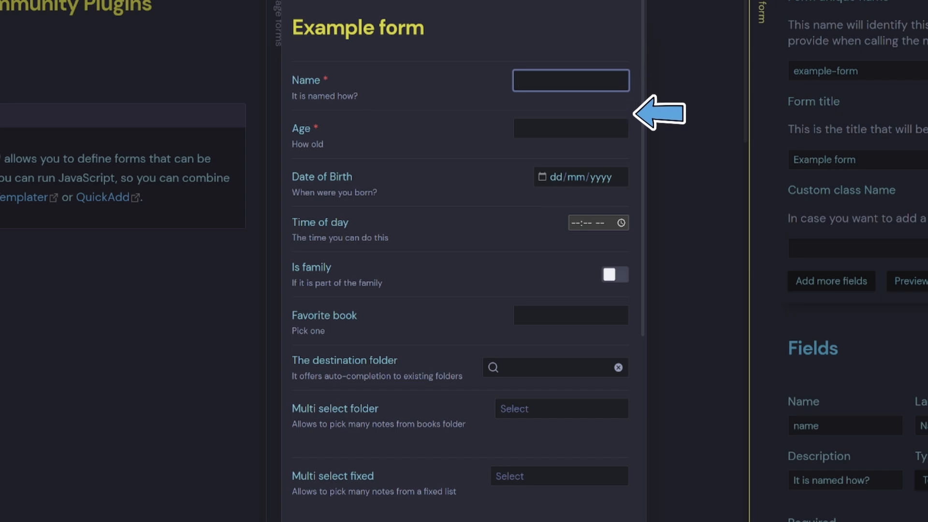
pyautogui.scroll(-4, 459, 261)
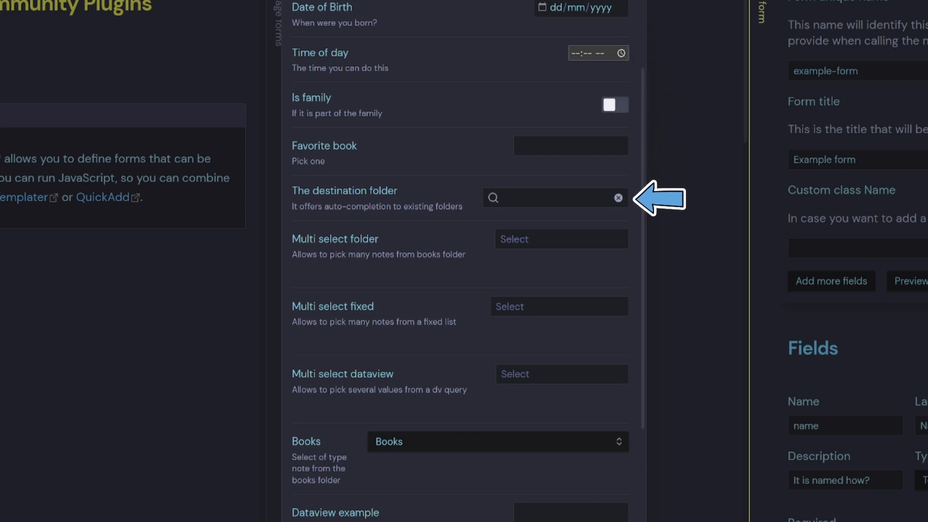
pyautogui.scroll(-2, 459, 261)
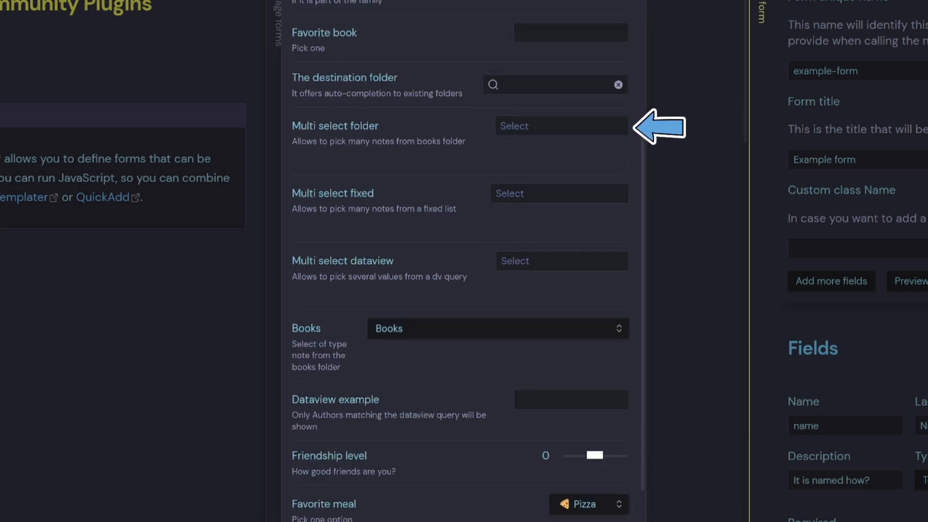
pyautogui.scroll(-3, 459, 261)
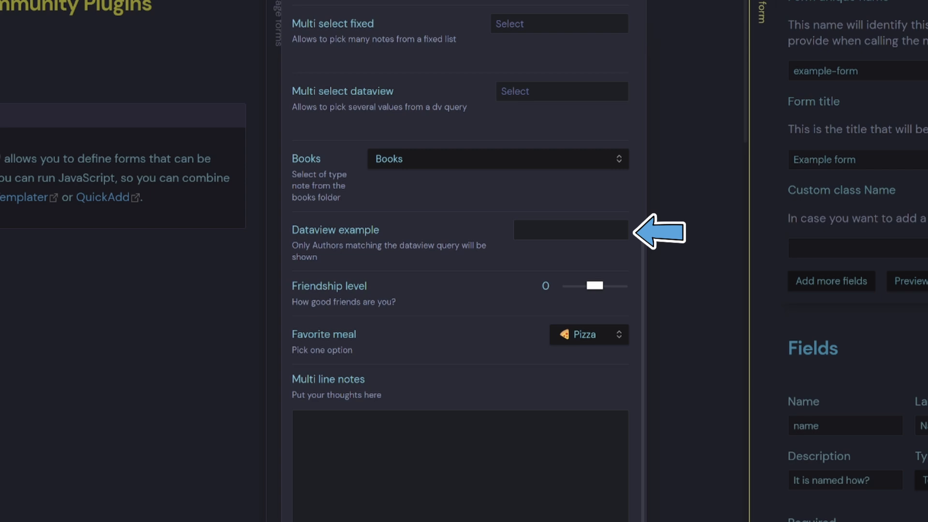
# Examine the preview's Books, Friendship level and Favorite meal fields, and close the Example form preview.
pyautogui.click(498, 159)
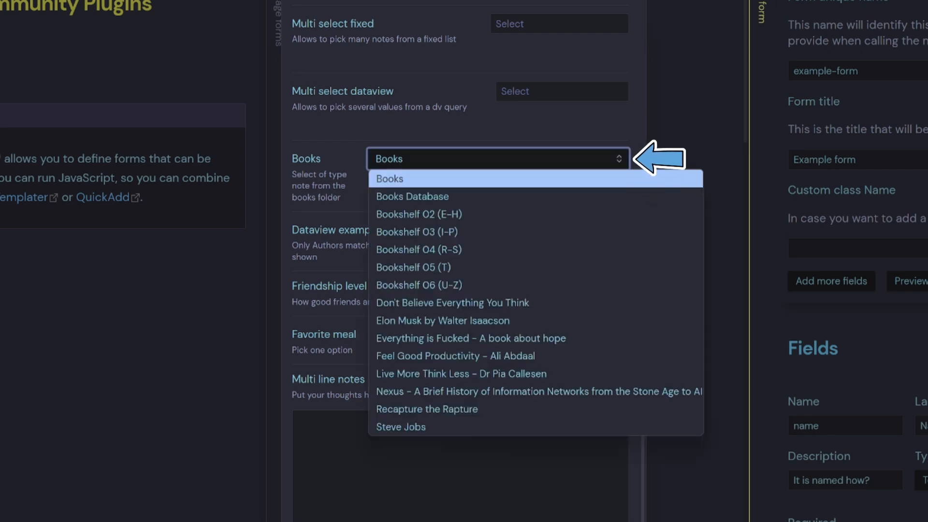
pyautogui.click(498, 127)
pyautogui.moveTo(594, 286)
pyautogui.mouseDown()
pyautogui.moveTo(585, 286)
pyautogui.moveTo(594, 286)
pyautogui.mouseUp()
pyautogui.click(589, 335)
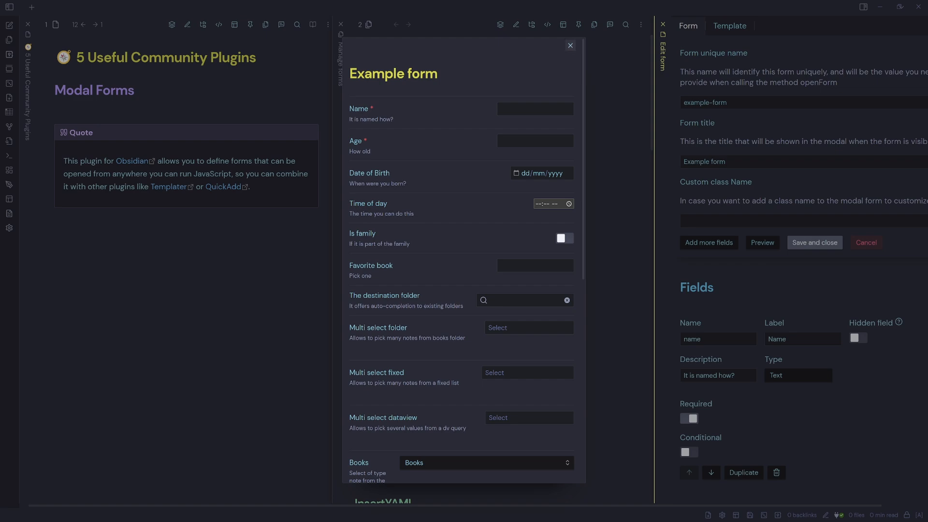
pyautogui.click(570, 45)
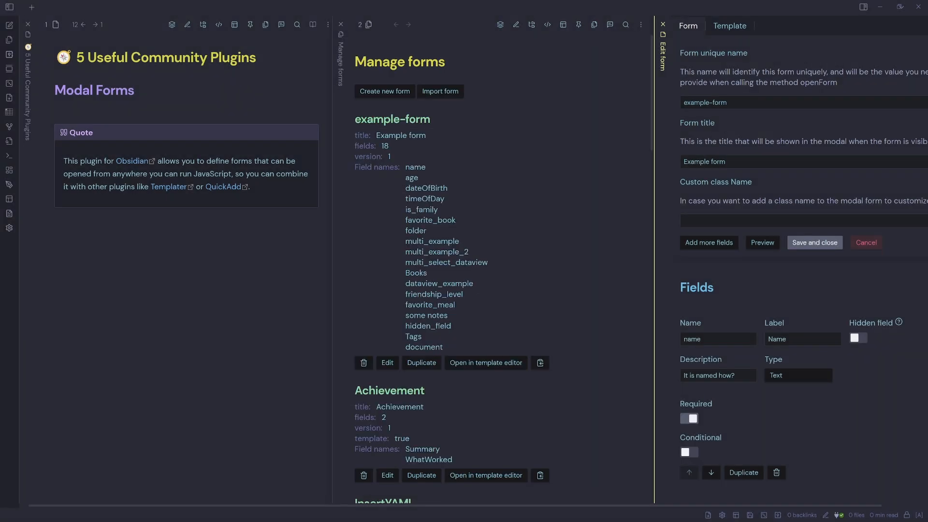
# Show the calendar and create the daily note for 27 January 2025.
pyautogui.click(863, 7)
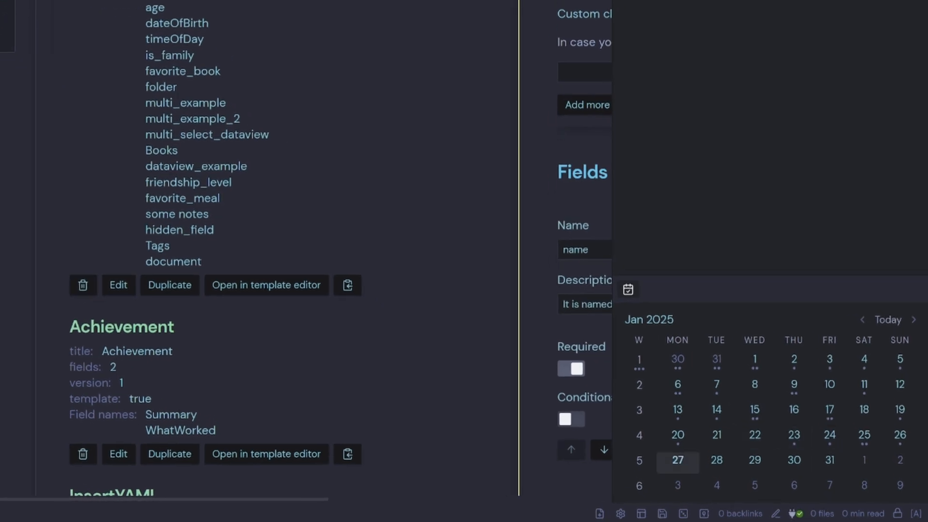
pyautogui.click(678, 459)
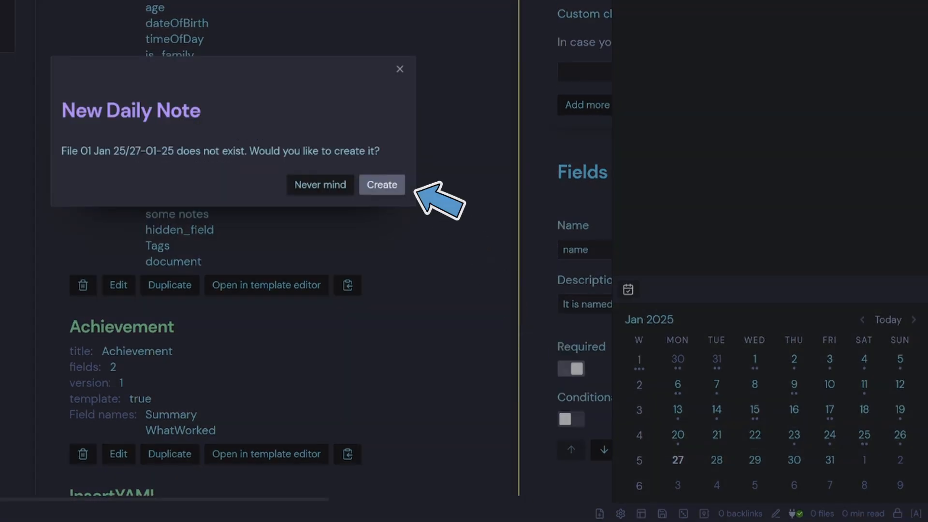
pyautogui.click(382, 184)
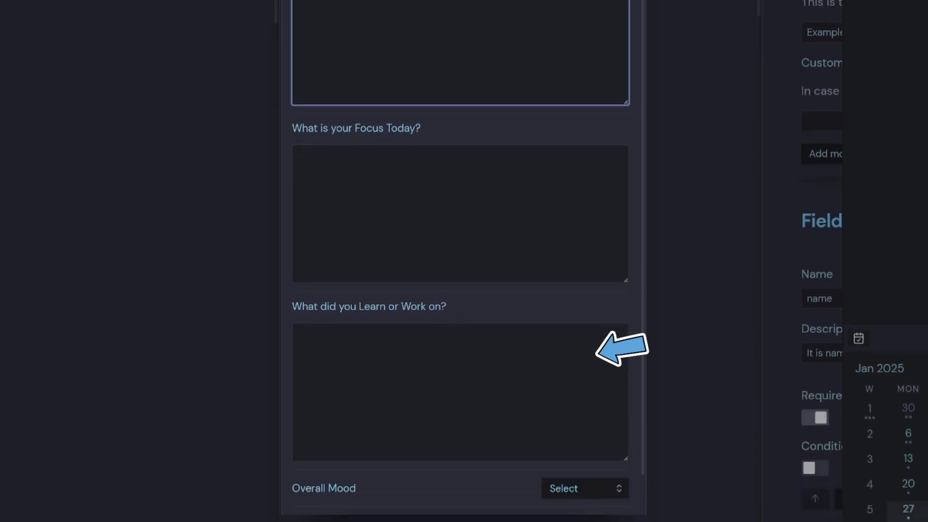
# Examine the daily note form's Overall Mood choices and its submit area, and dismiss the form without filling it in.
pyautogui.click(585, 488)
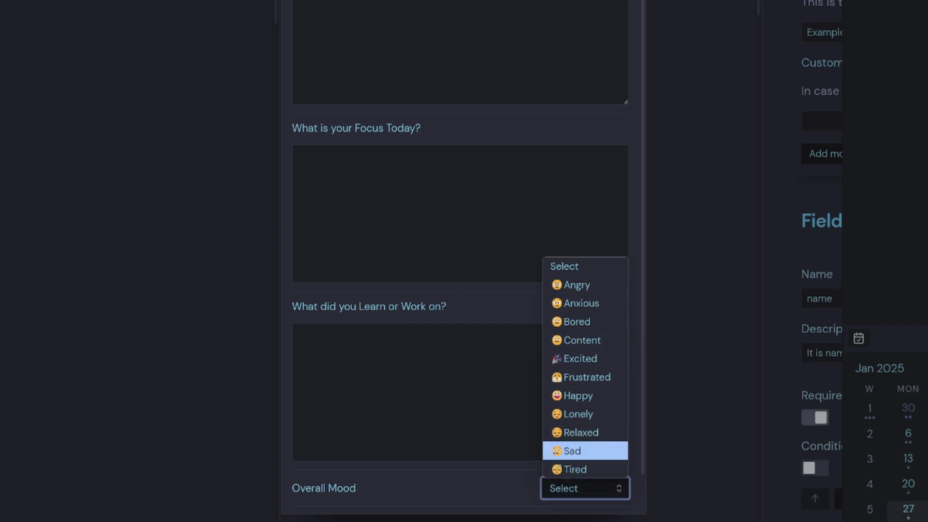
pyautogui.press('Escape')
pyautogui.scroll(-1, 459, 261)
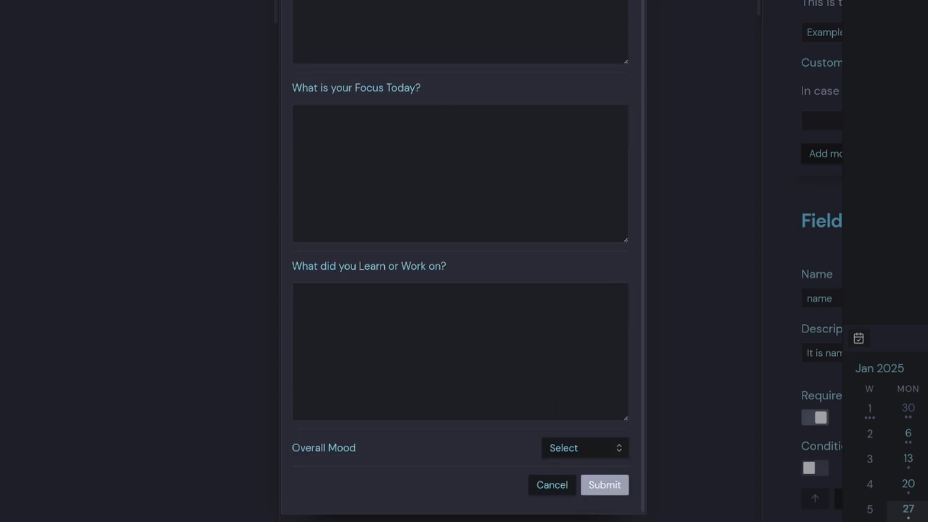
pyautogui.press('Escape')
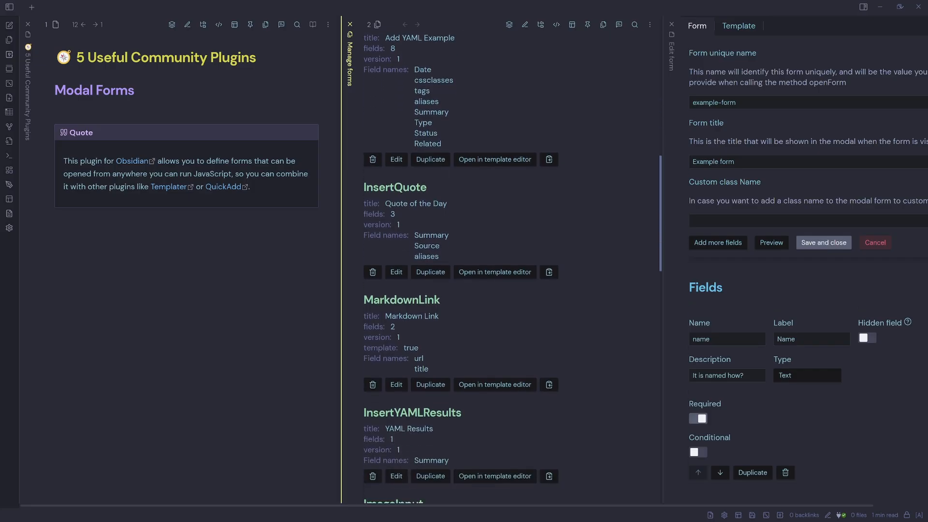
# Look through the remaining forms in the Manage forms list, past InsertQuote, MarkdownLink and ImageInput.
pyautogui.scroll(-6, 513, 270)
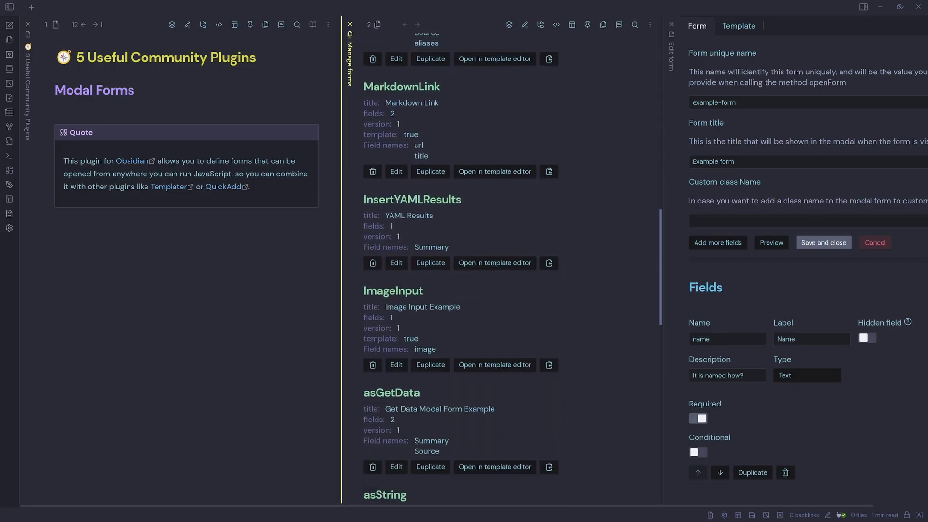
pyautogui.scroll(-10, 513, 270)
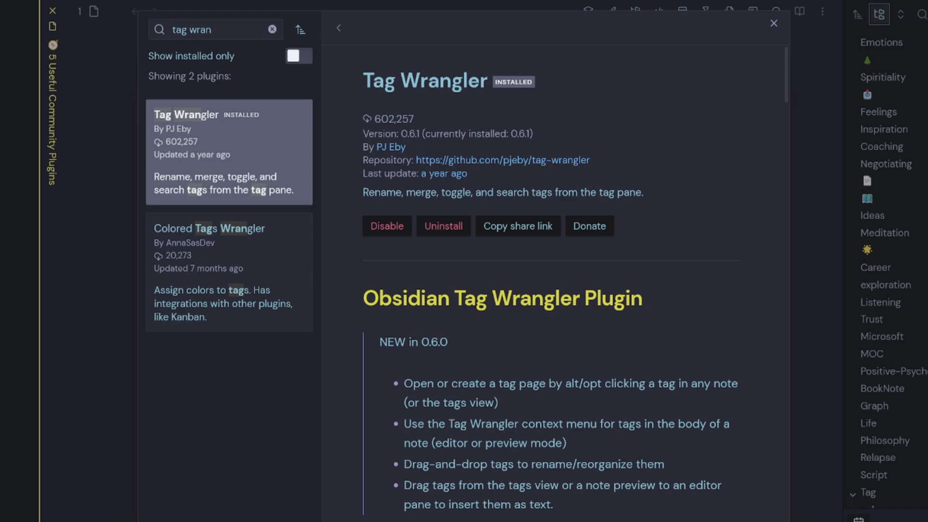
# Close the Tag Wrangler plugin page to return to the note and the tags view.
pyautogui.press('Escape')
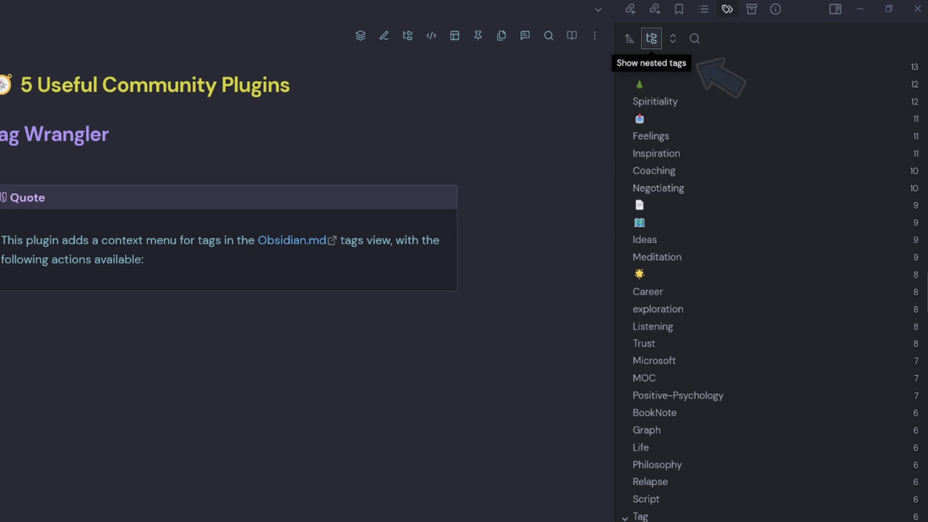
# Rename the BookNote tag to My/BookNote so that it is nested under the My tag.
pyautogui.moveTo(926, 292)
pyautogui.mouseDown()
pyautogui.moveTo(926, 75)
pyautogui.moveTo(926, 302)
pyautogui.mouseUp()
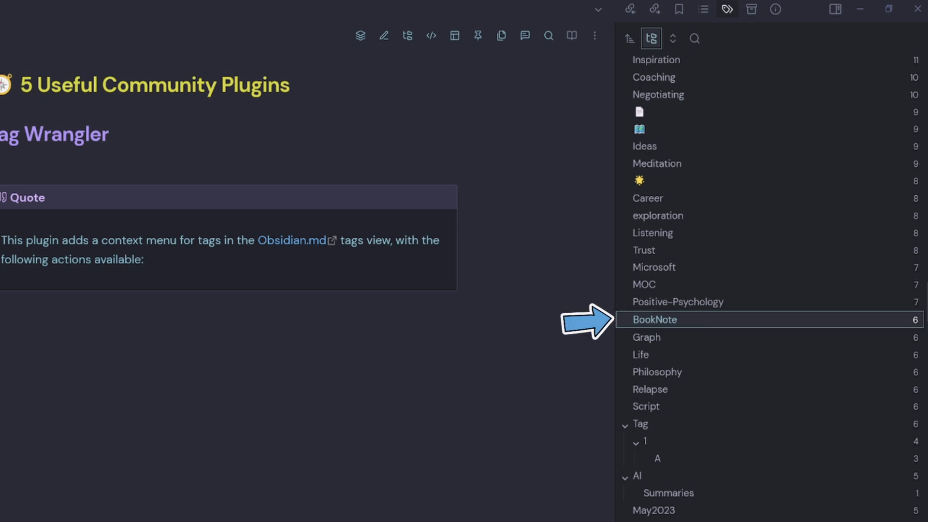
pyautogui.click(655, 319)
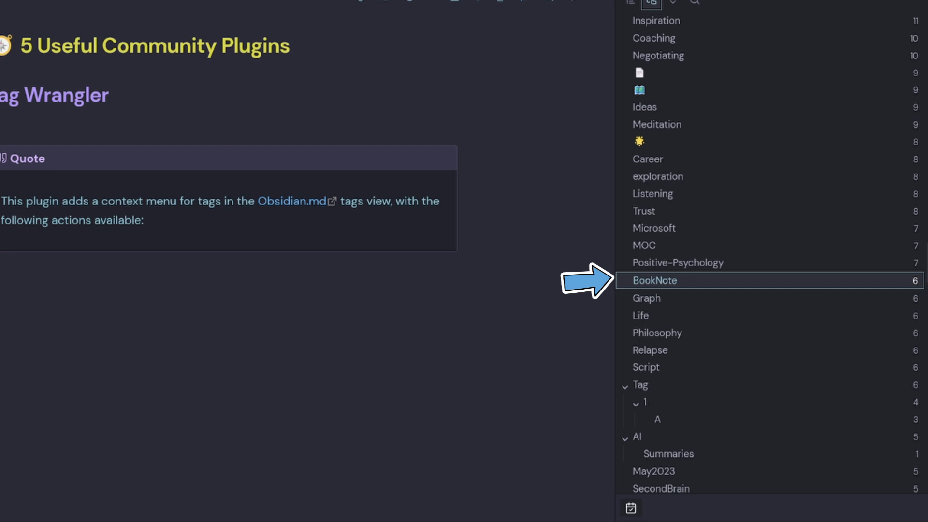
pyautogui.rightClick(671, 284)
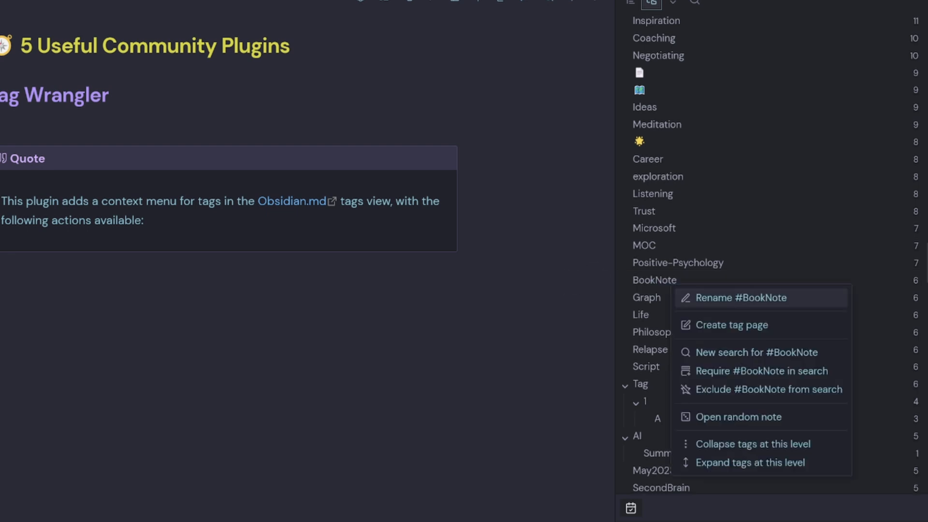
pyautogui.click(741, 298)
pyautogui.click(139, 369)
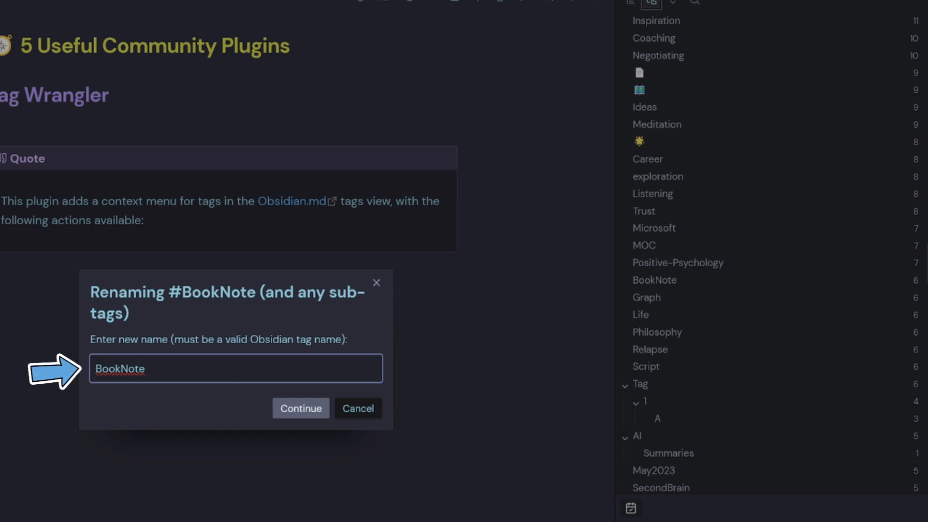
pyautogui.write('My')
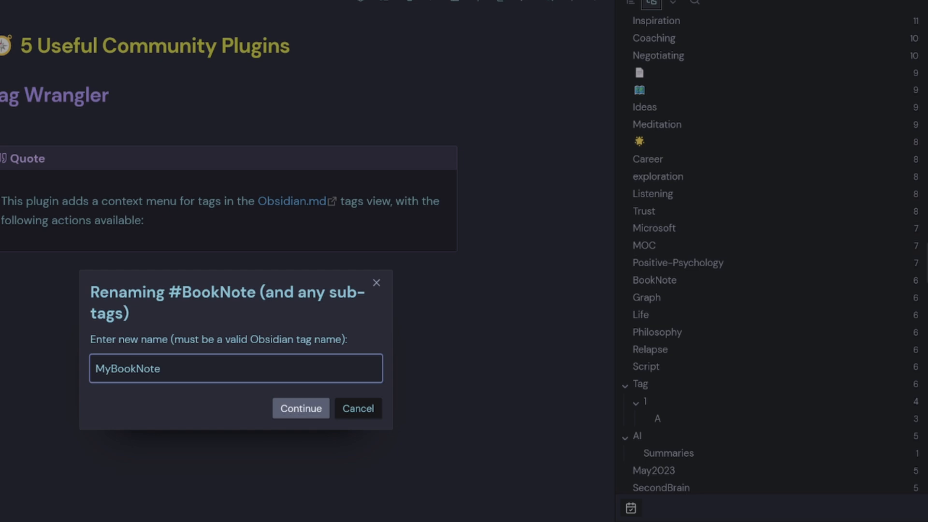
pyautogui.write('/')
pyautogui.press('Right')
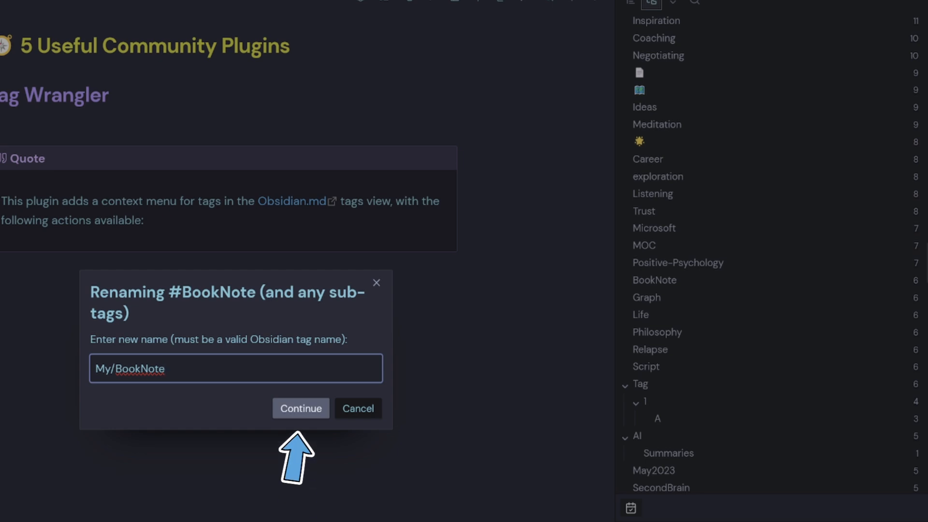
pyautogui.press('Return')
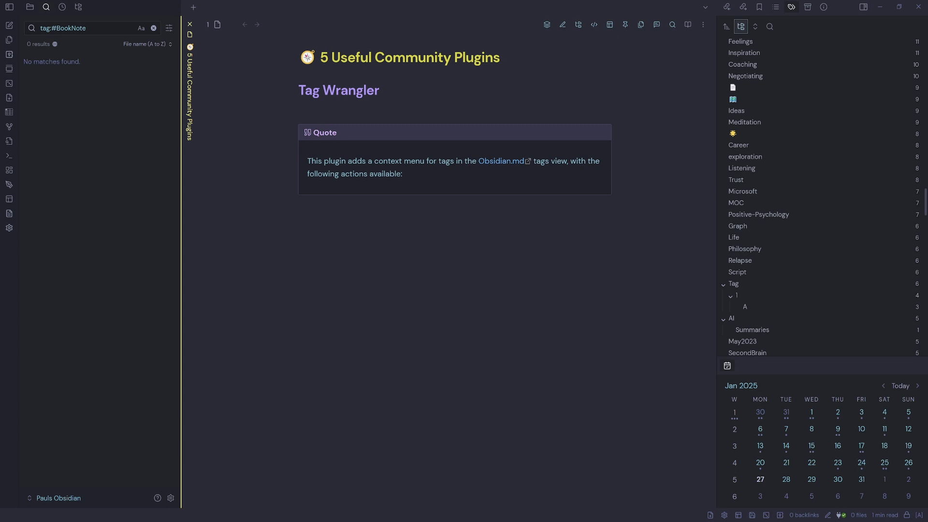
# Expand the My tag in the tags view and look through its nested tags for BookNote.
pyautogui.scroll(20, 816, 207)
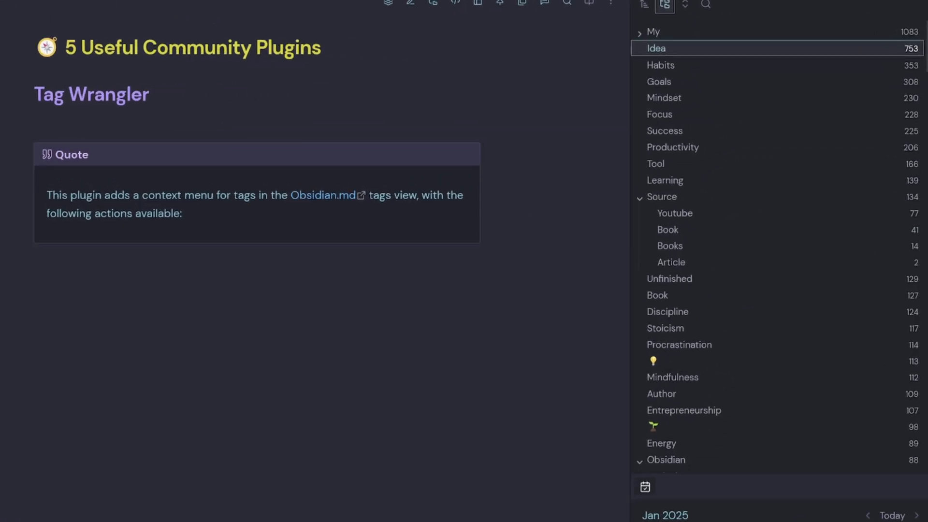
pyautogui.click(625, 31)
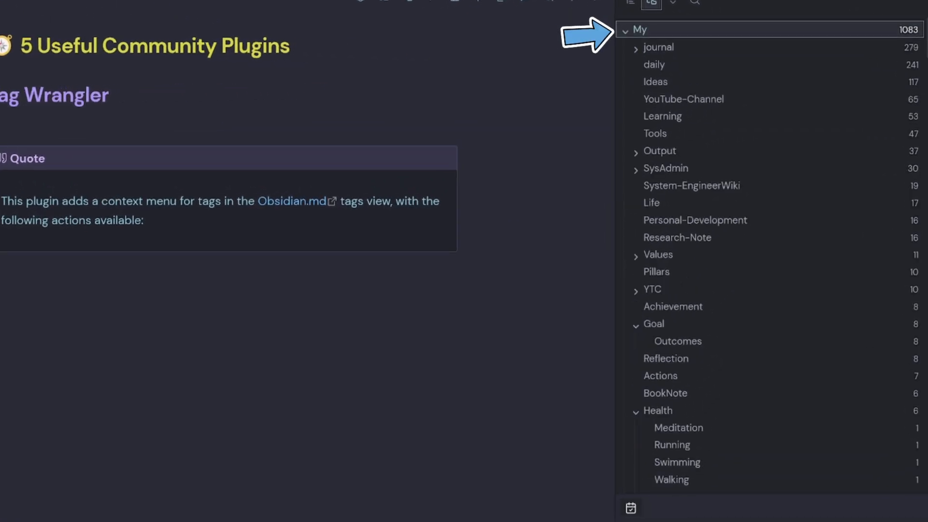
pyautogui.scroll(-5, 770, 213)
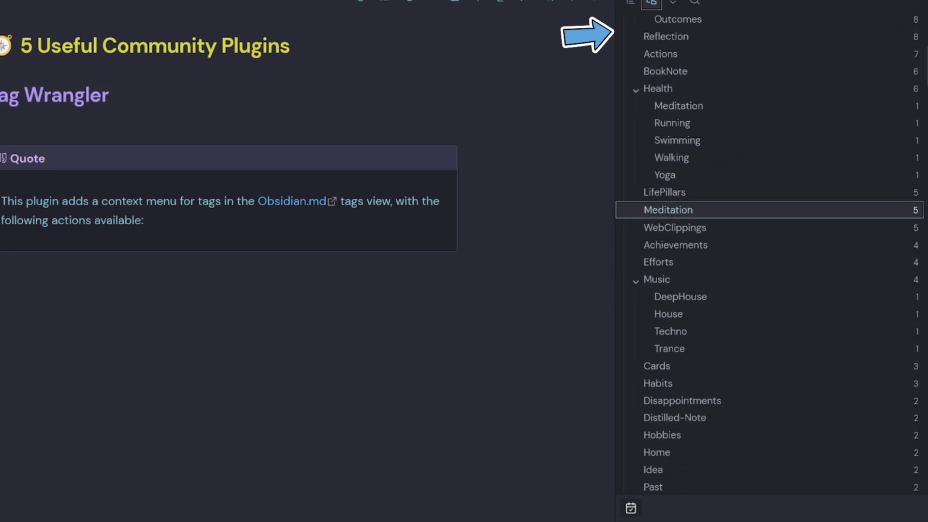
pyautogui.scroll(5, 769, 213)
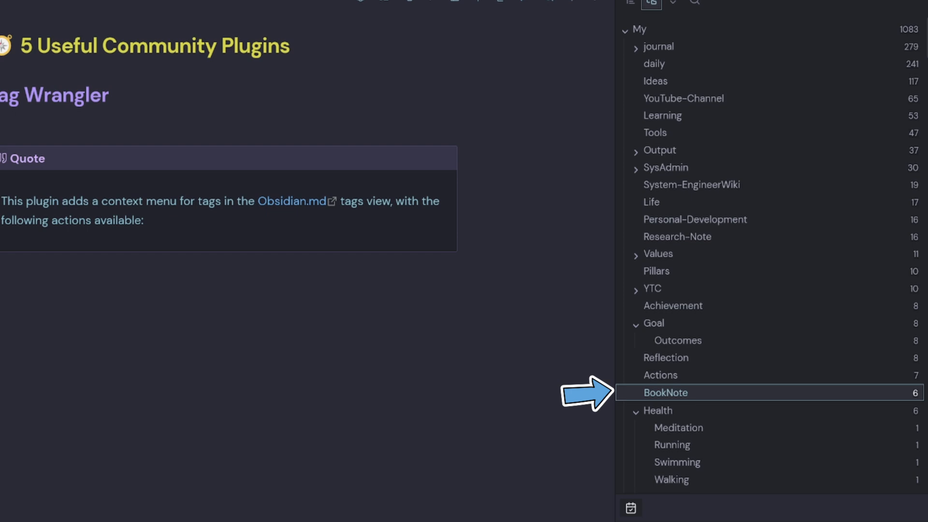
# Open a random note tagged My/BookNote and read through its quote and reflection sections.
pyautogui.rightClick(699, 393)
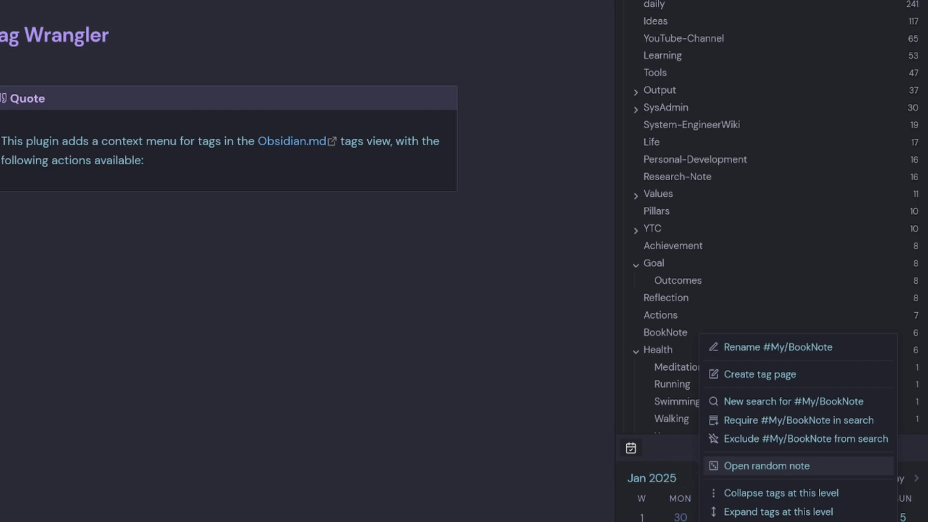
pyautogui.click(767, 465)
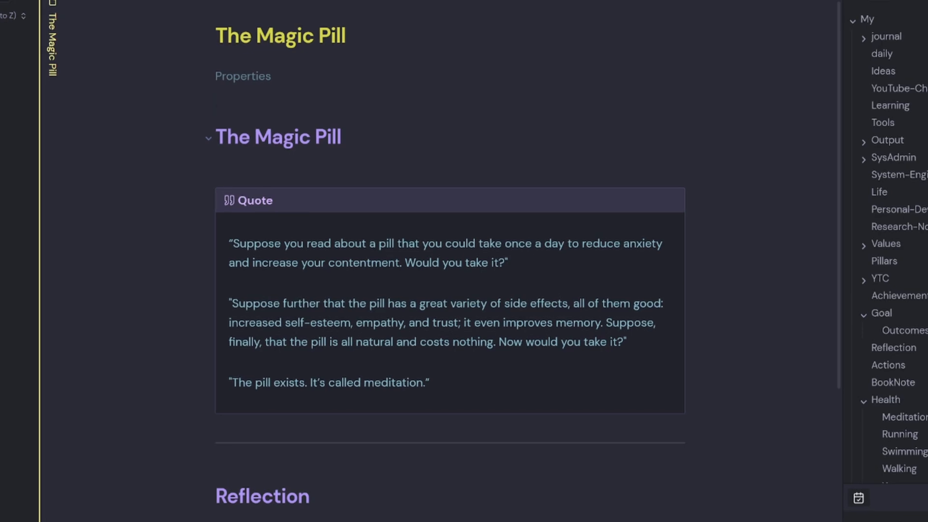
pyautogui.scroll(-5, 450, 261)
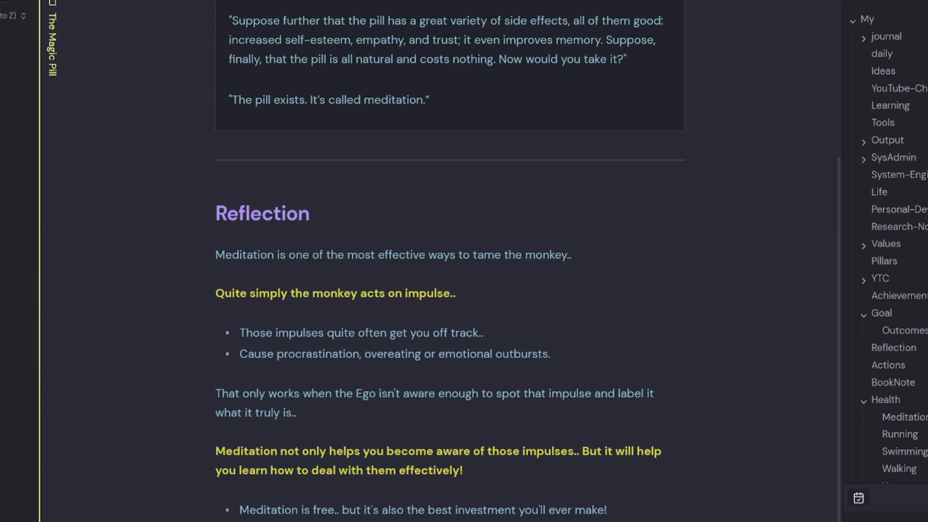
pyautogui.scroll(5, 449, 261)
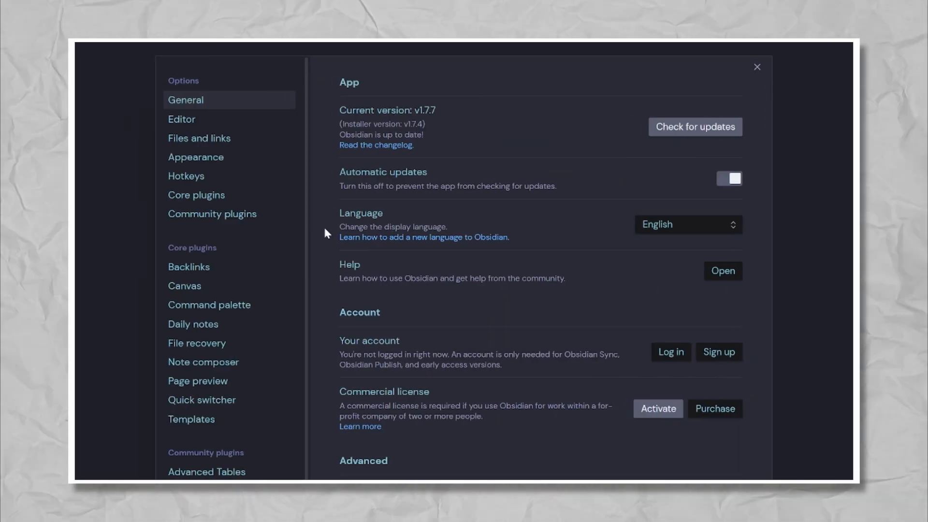
# Open the community plugins catalogue from the settings and look through the available plugins.
pyautogui.click(273, 217)
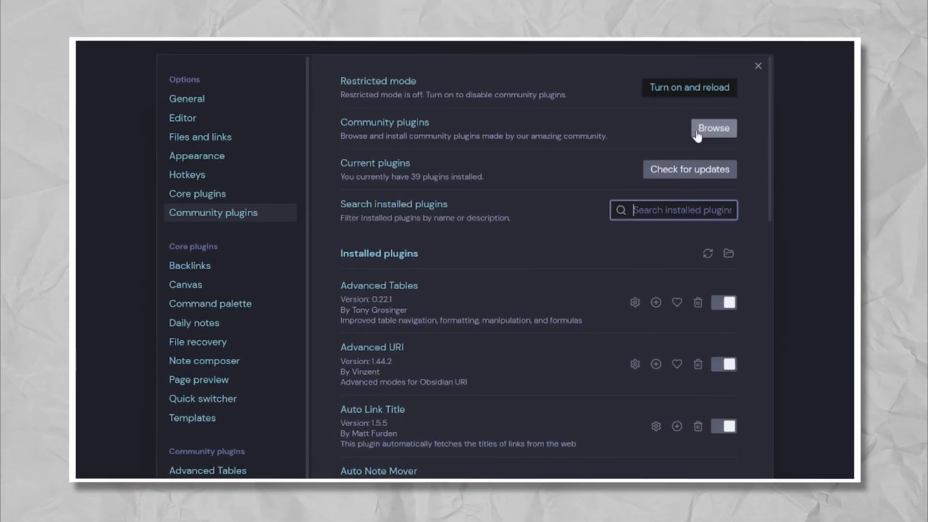
pyautogui.click(707, 129)
pyautogui.scroll(-10, 414, 377)
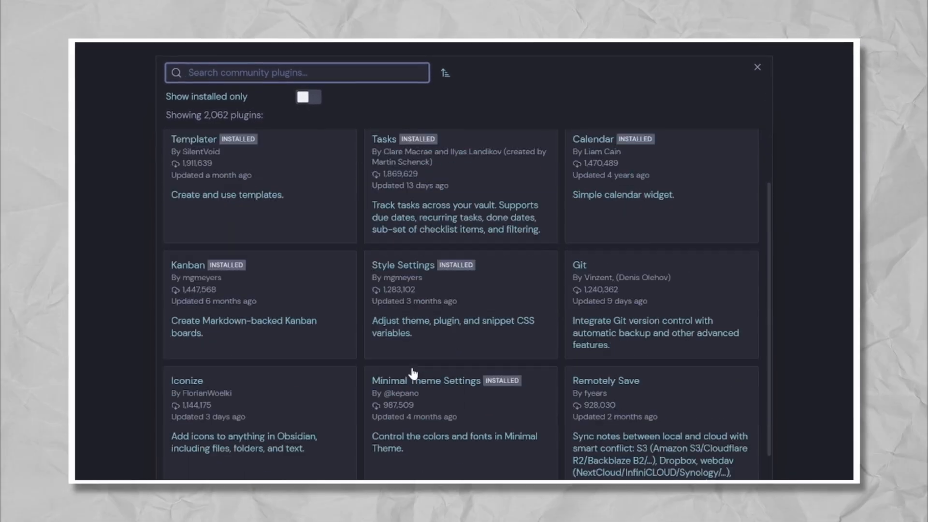
pyautogui.scroll(-10, 414, 379)
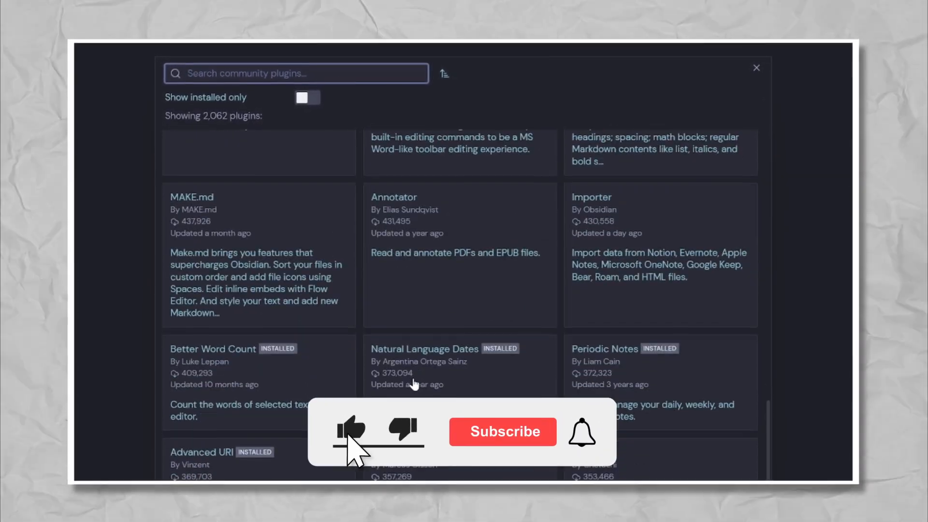